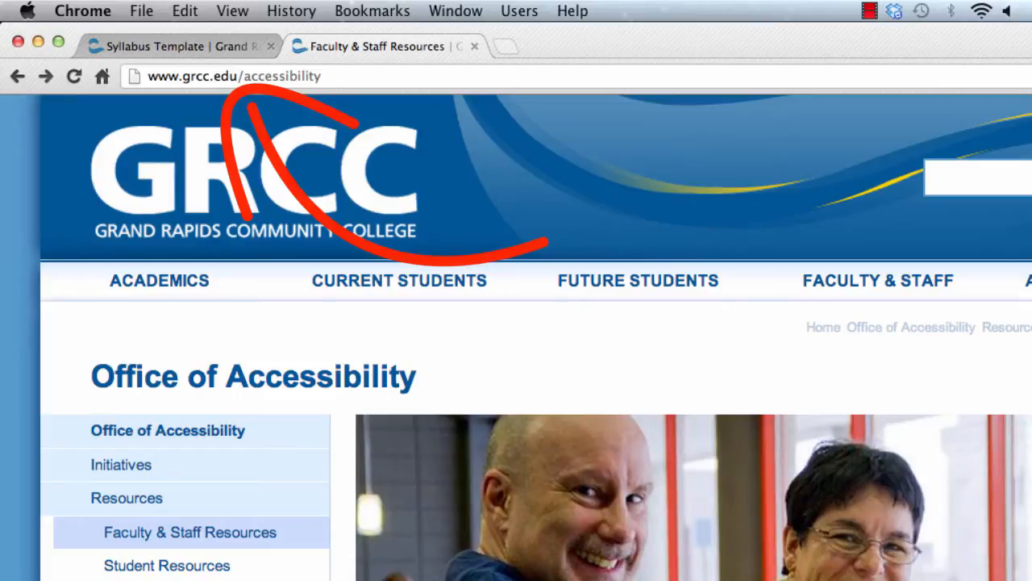
Open the Course Accessibility Checklist from the Faculty Classroom Resources section of the accessibility page.
scroll(967, 435, "down", 1)
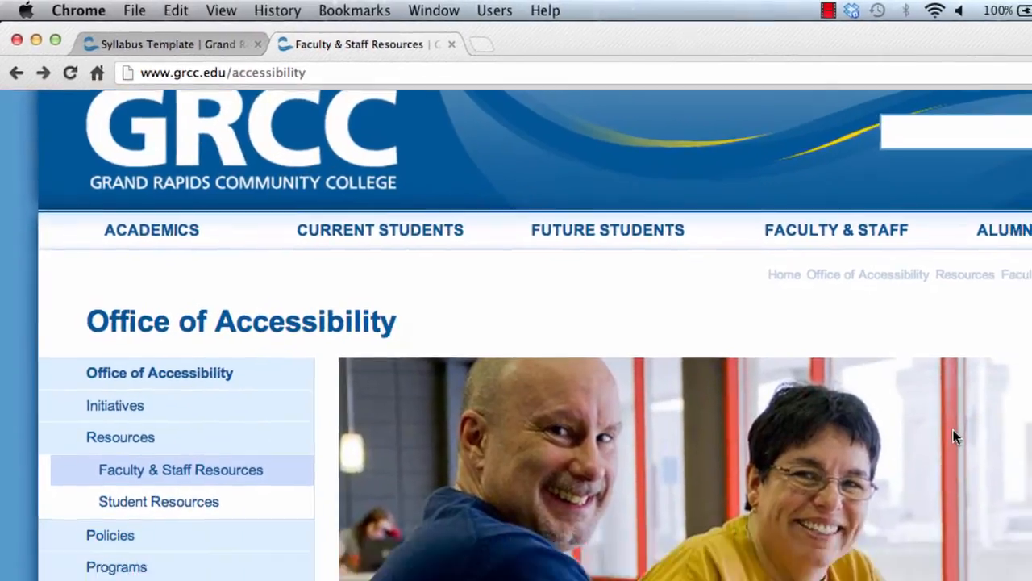
scroll(953, 429, "down", 15)
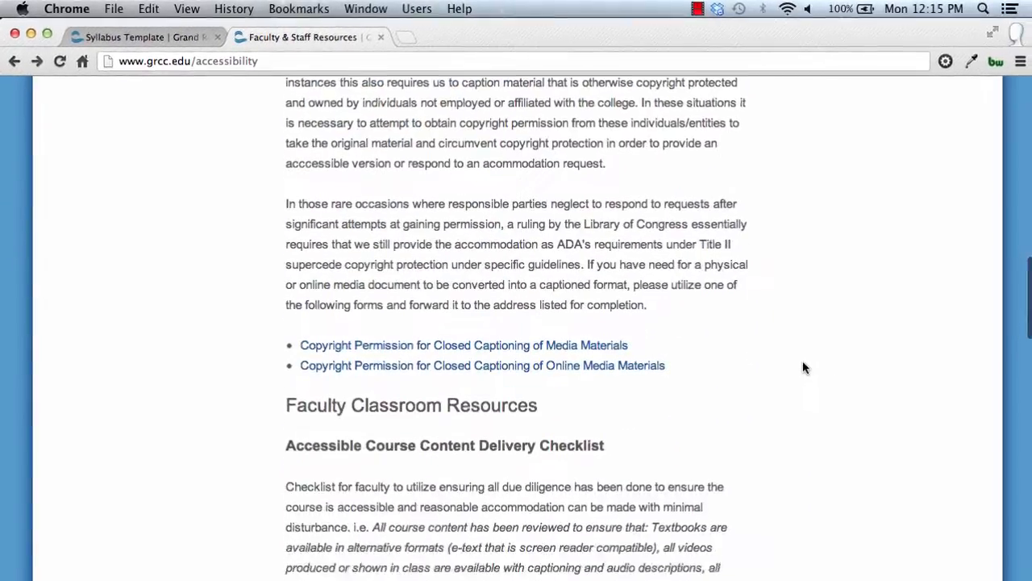
scroll(802, 367, "down", 7)
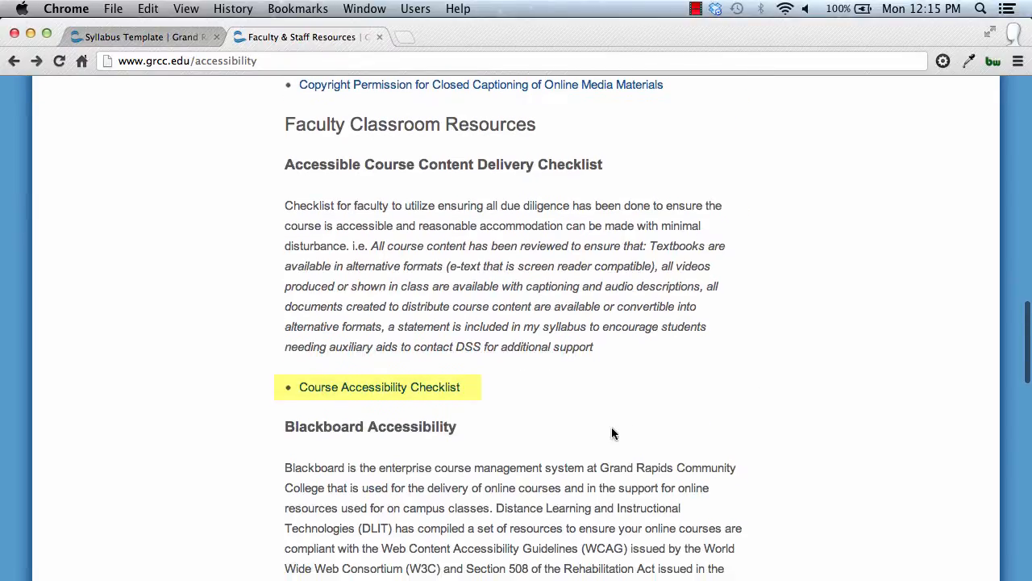
left_click(432, 388)
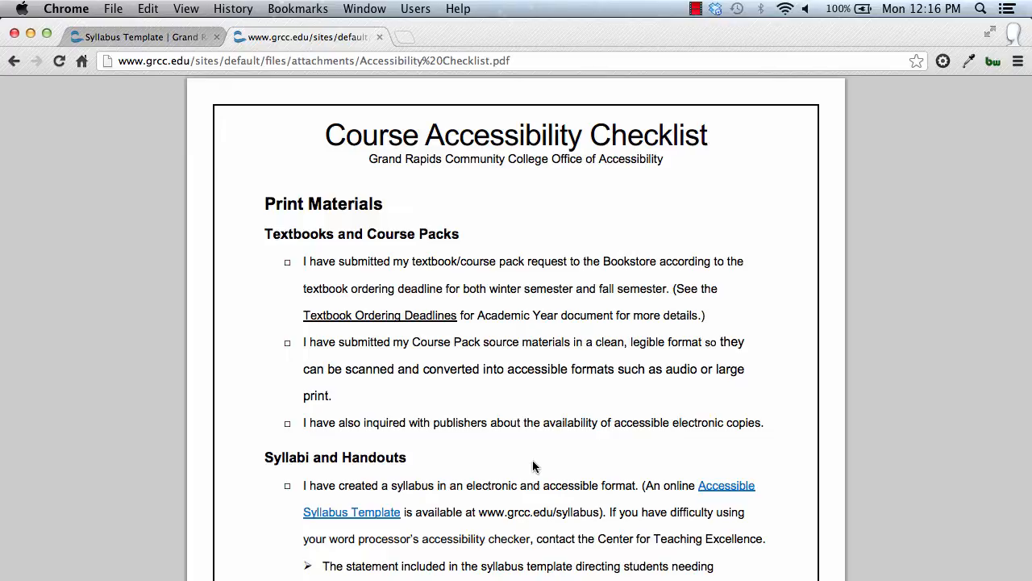
Go to the Syllabus Template, switching to its document in Word, and show the Navigation Pane.
left_click(165, 37)
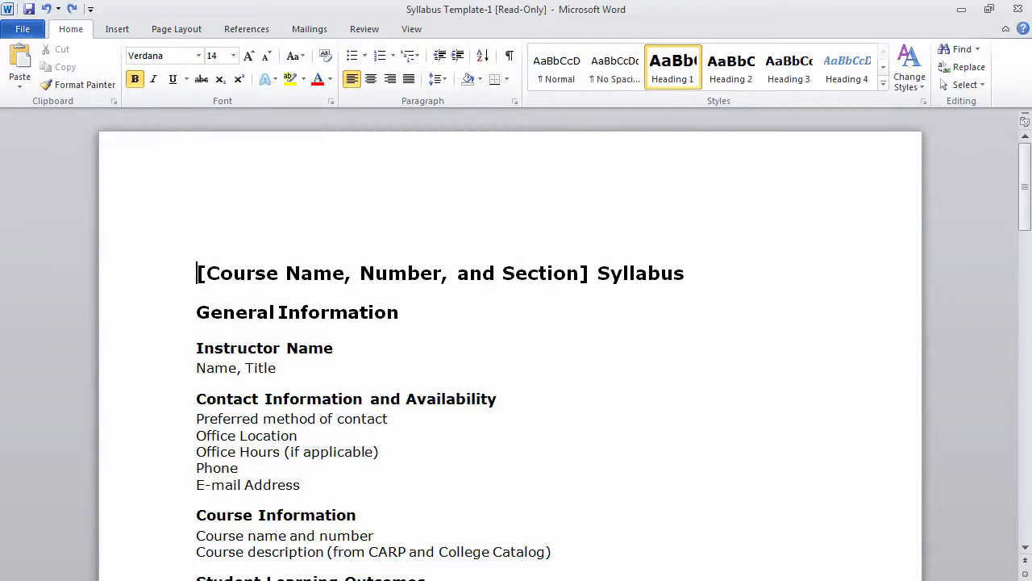
left_click(411, 30)
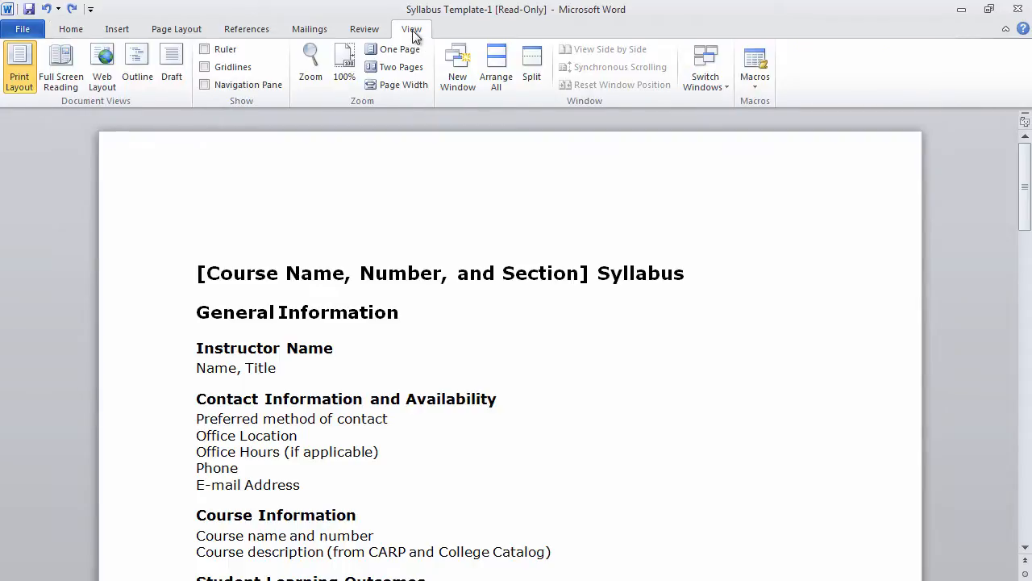
left_click(206, 86)
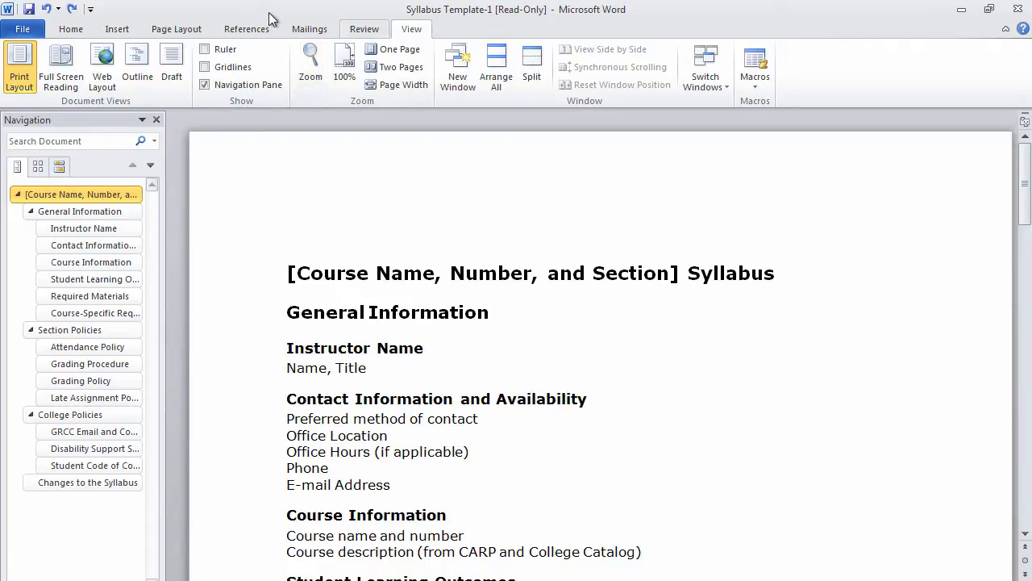
Check the heading styles of the title, General Information and Instructor Name, and visit the Section Policies and College Policies headings.
left_click(71, 30)
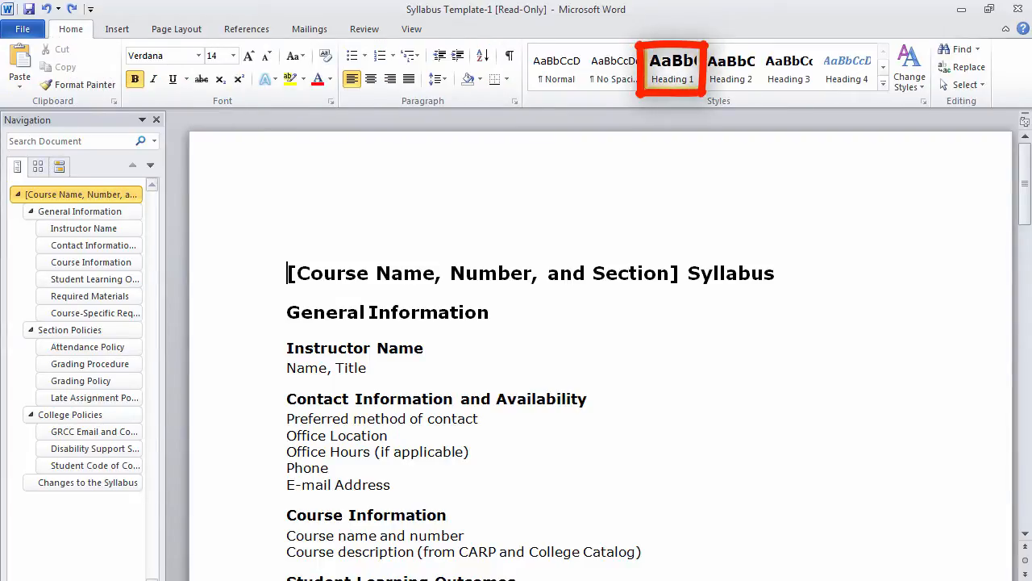
left_click(288, 312)
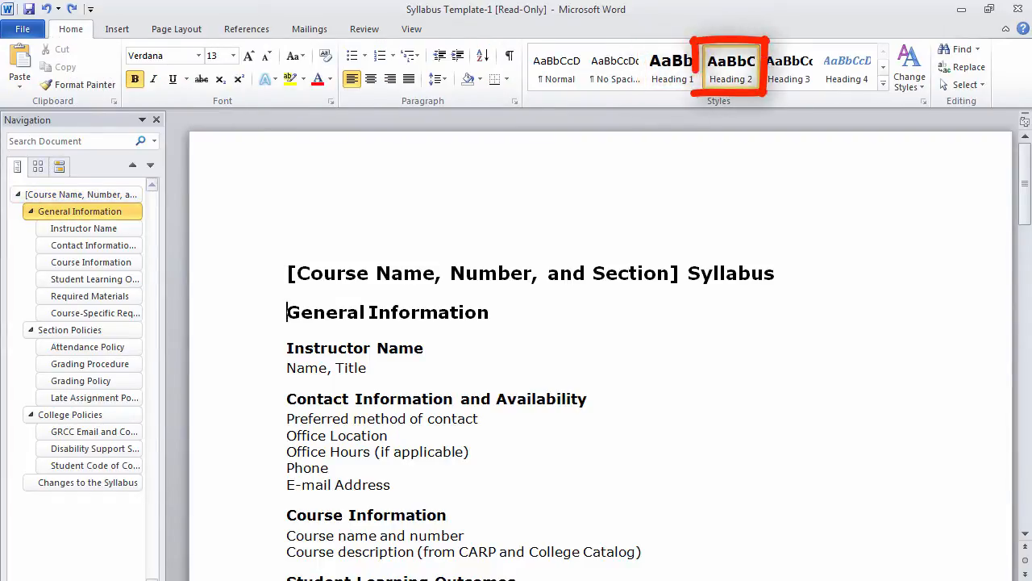
left_click(287, 349)
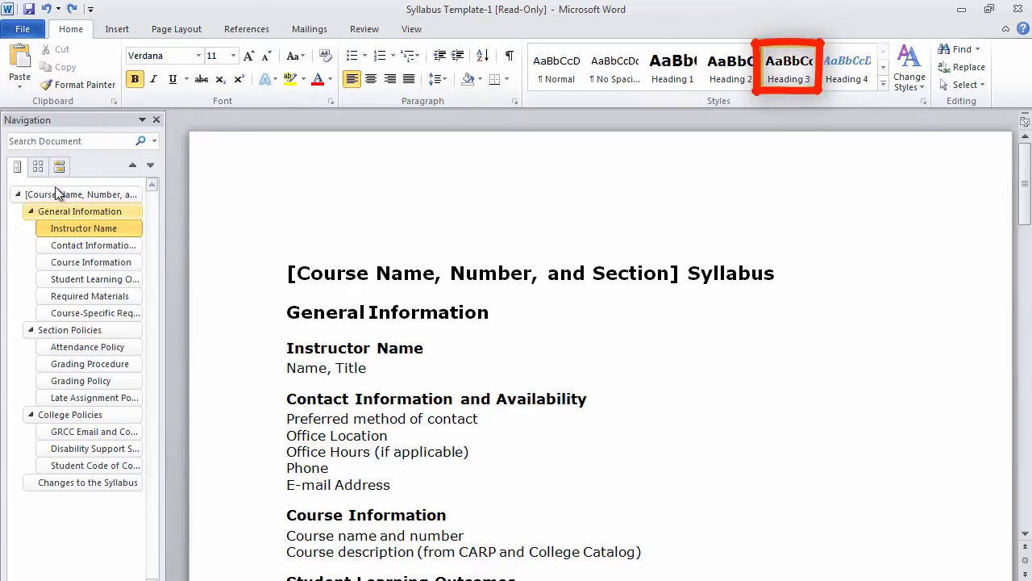
left_click(59, 330)
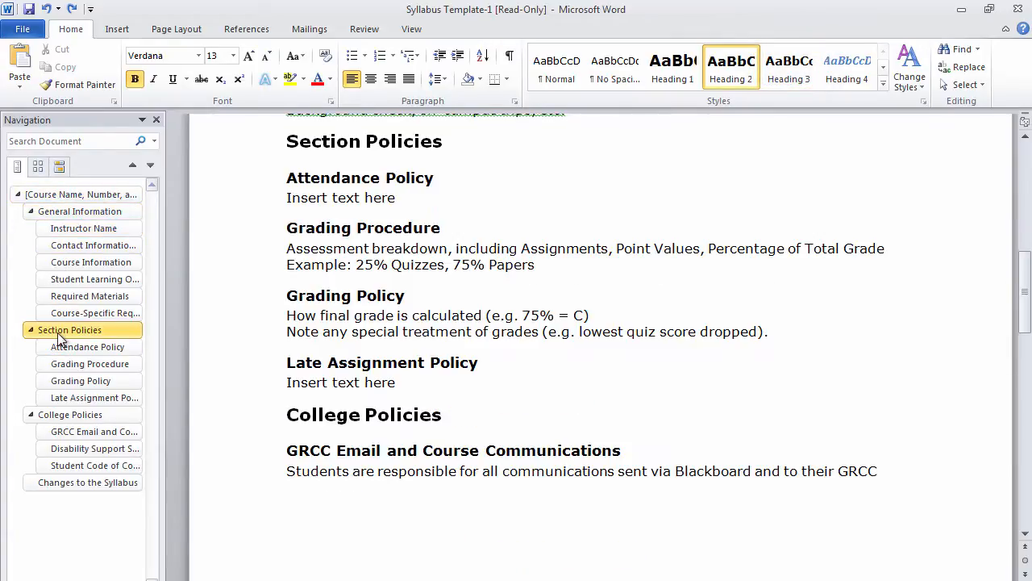
left_click(64, 417)
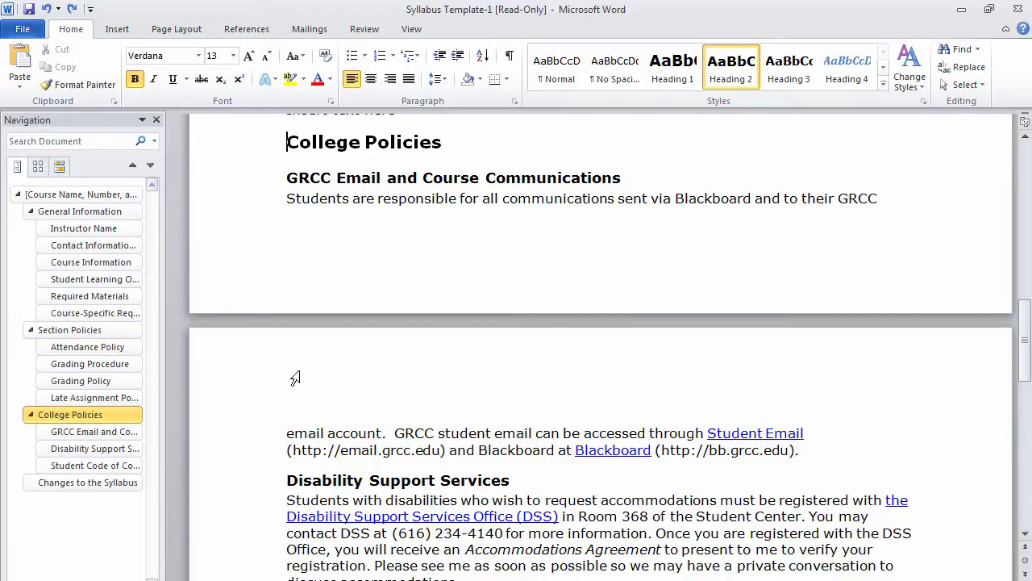
Add a blank line above the syllabus title and insert the GRCC logo picture there.
key("ctrl+Home")
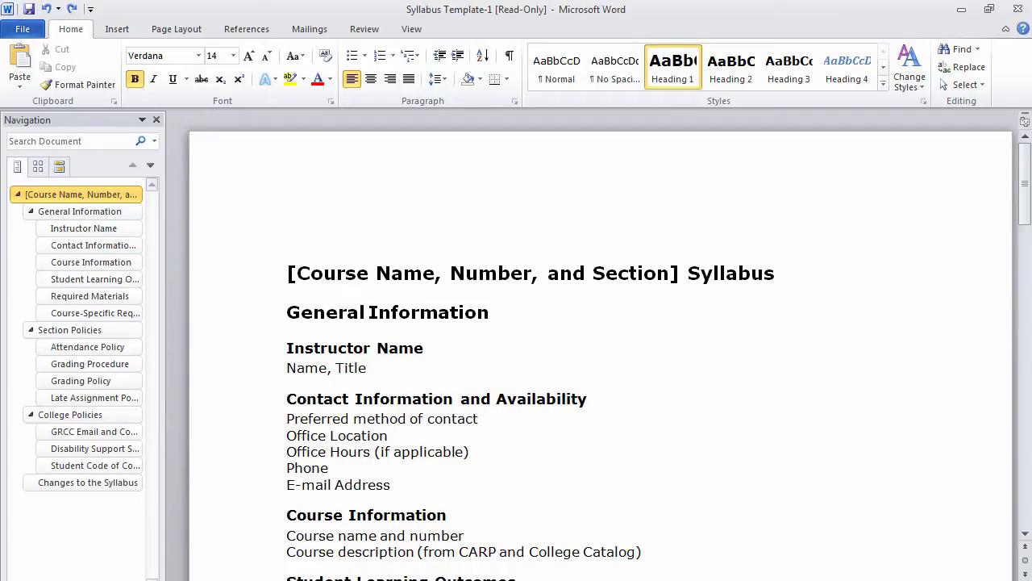
key("Return")
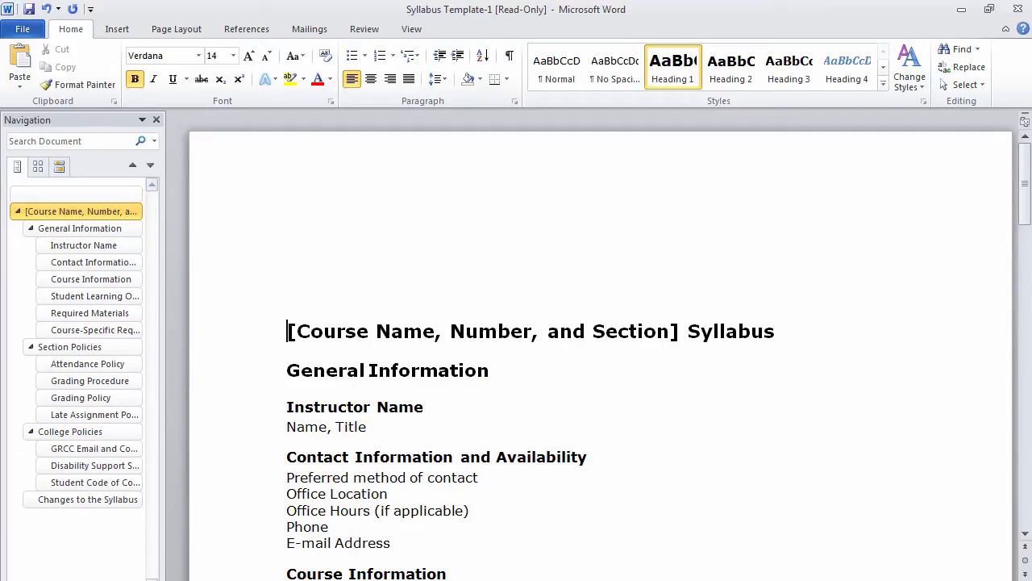
key("Up")
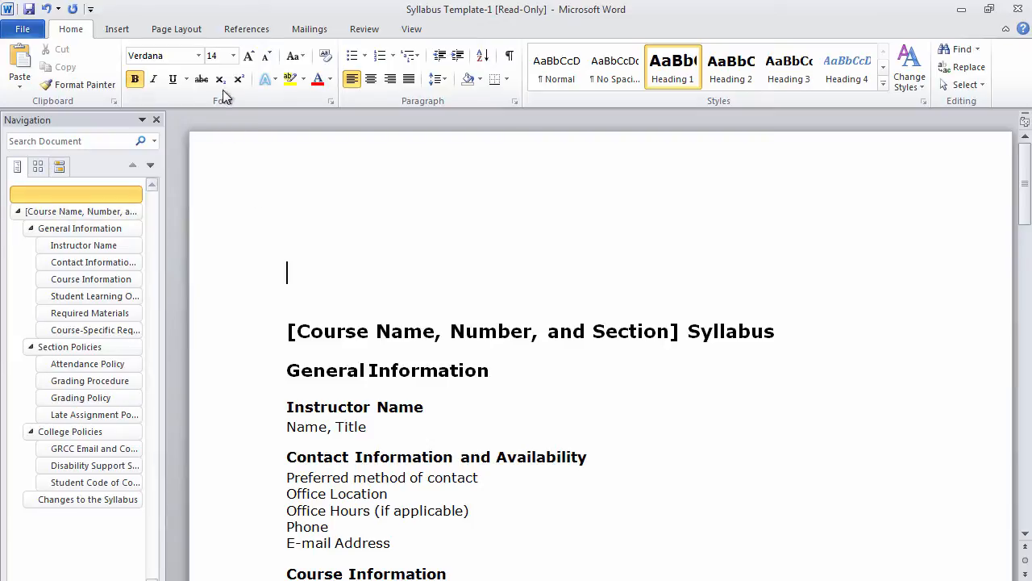
left_click(118, 28)
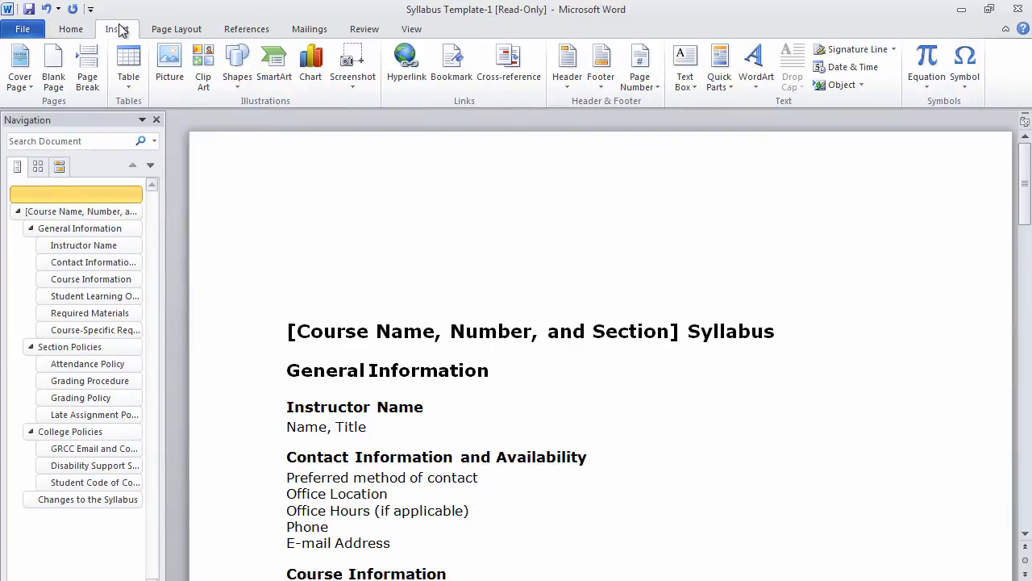
left_click(171, 71)
double_click(282, 211)
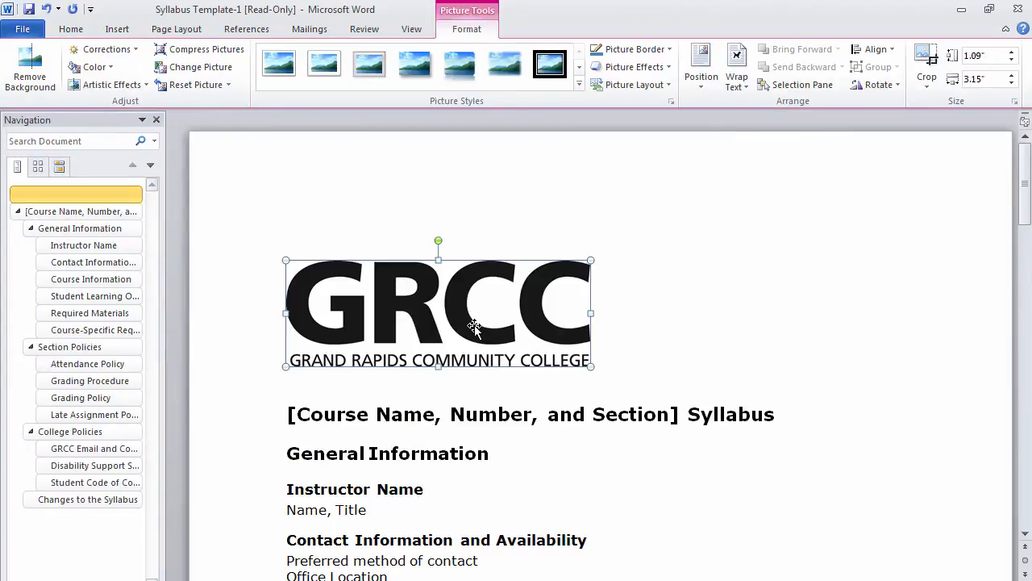
Give the logo picture the alt text description "GRCC Logo".
right_click(474, 326)
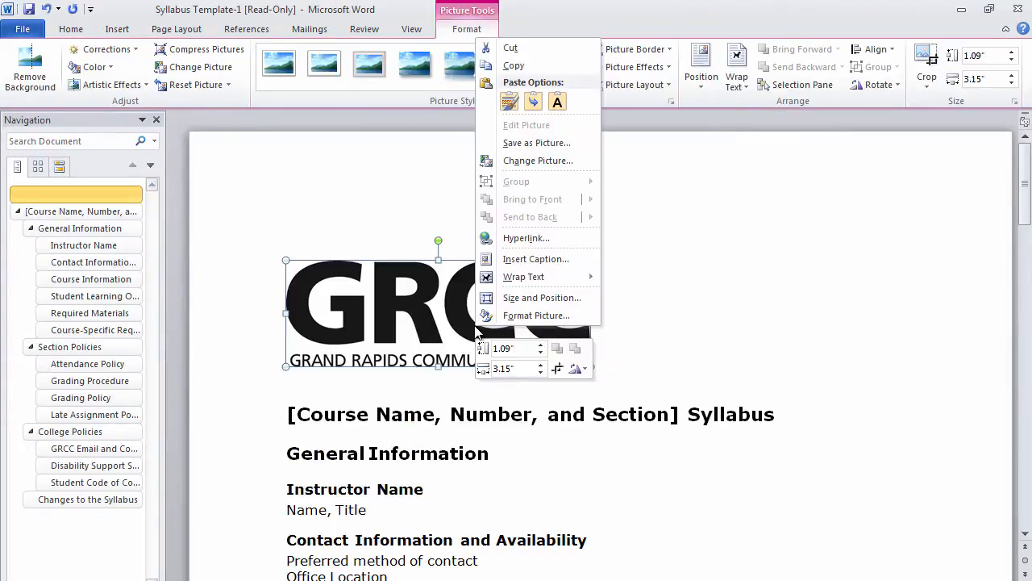
left_click(498, 317)
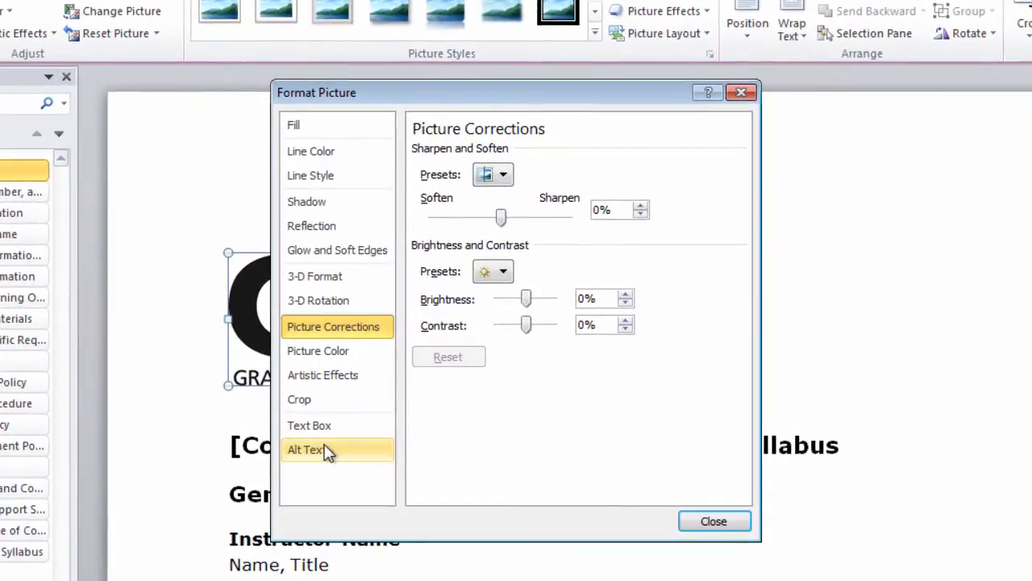
left_click(363, 418)
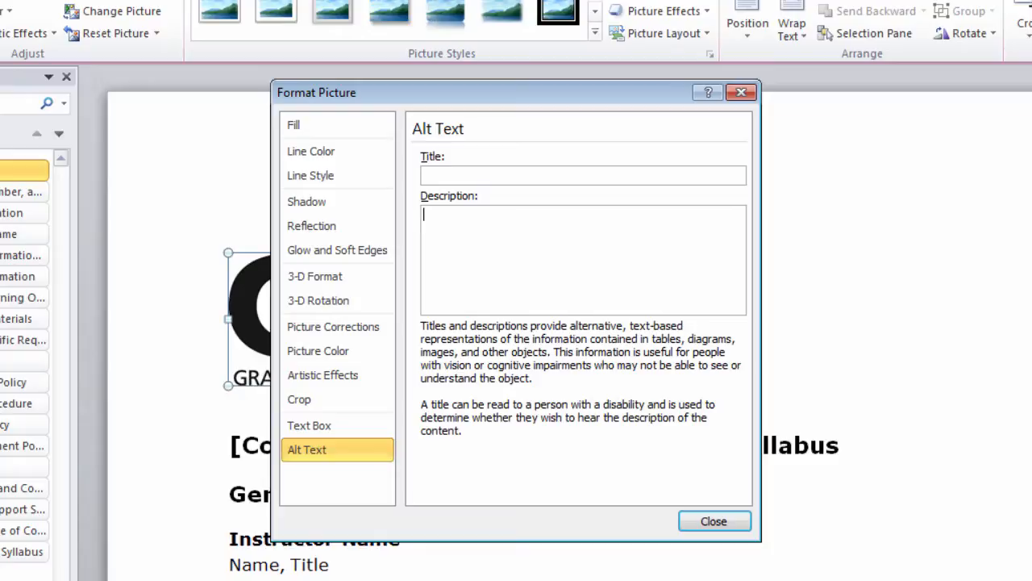
type("GRCC Logo")
left_click(689, 521)
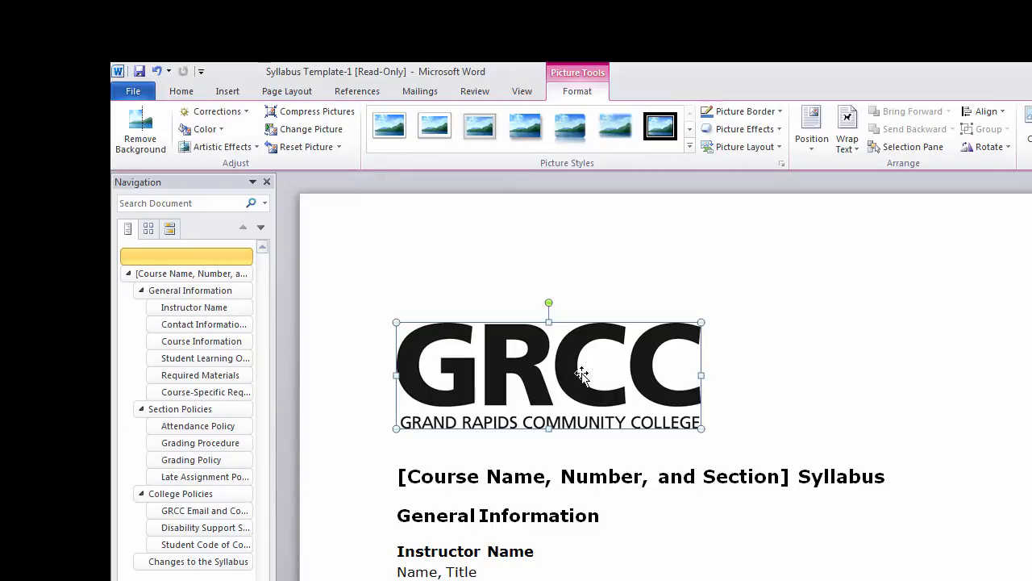
Delete the logo picture and the blank line above the syllabus title.
key("Delete")
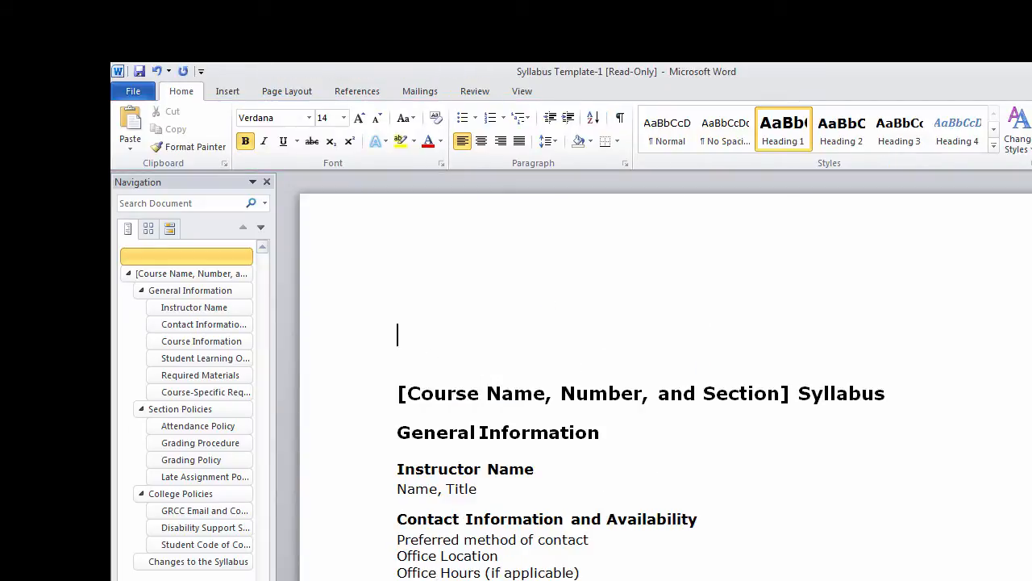
key("Delete")
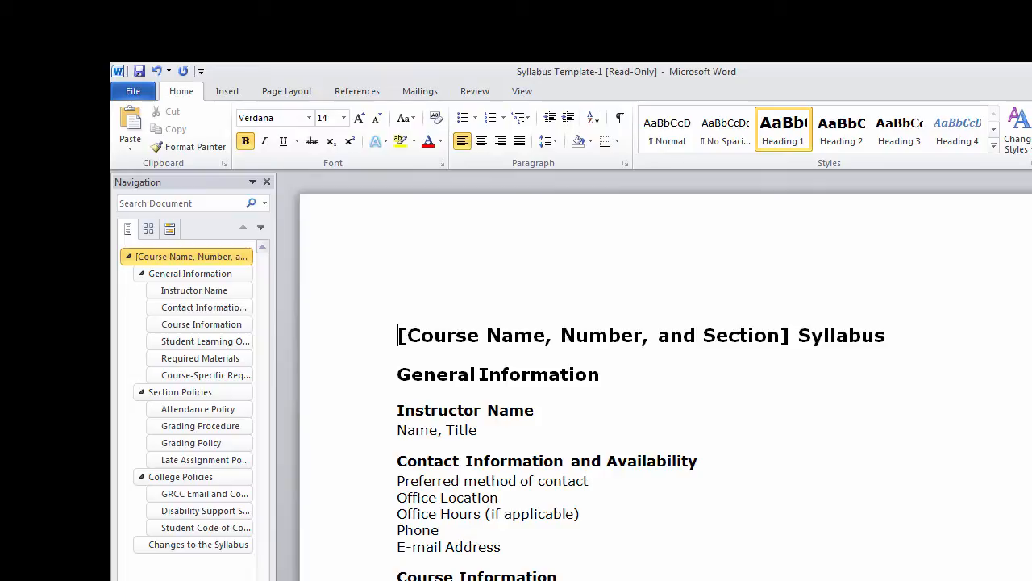
Copy the BA 208 - Business Law 2 description from the course catalog in Internet Explorer and return to the Word syllabus.
scroll(666, 387, "down", 2)
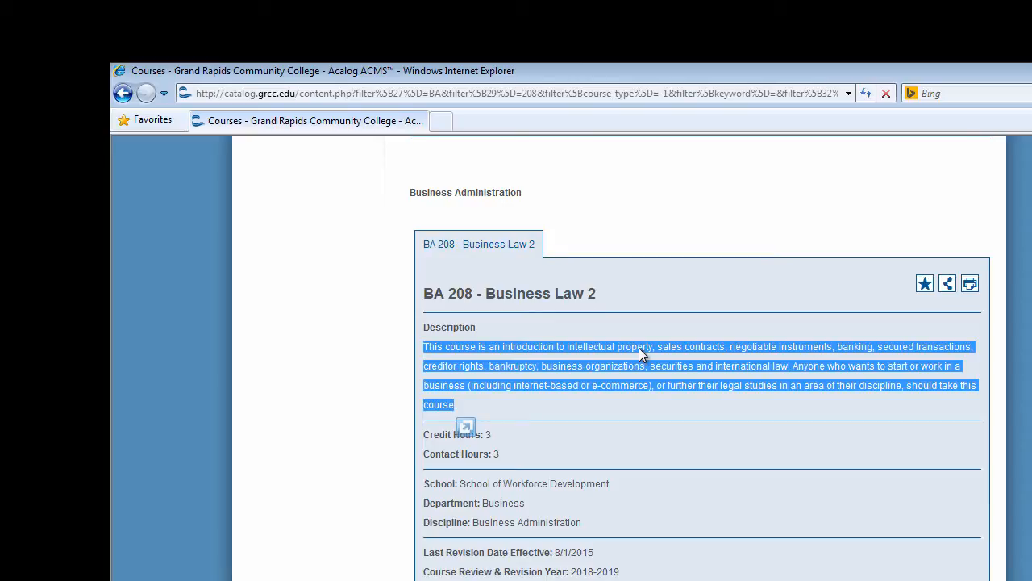
right_click(639, 354)
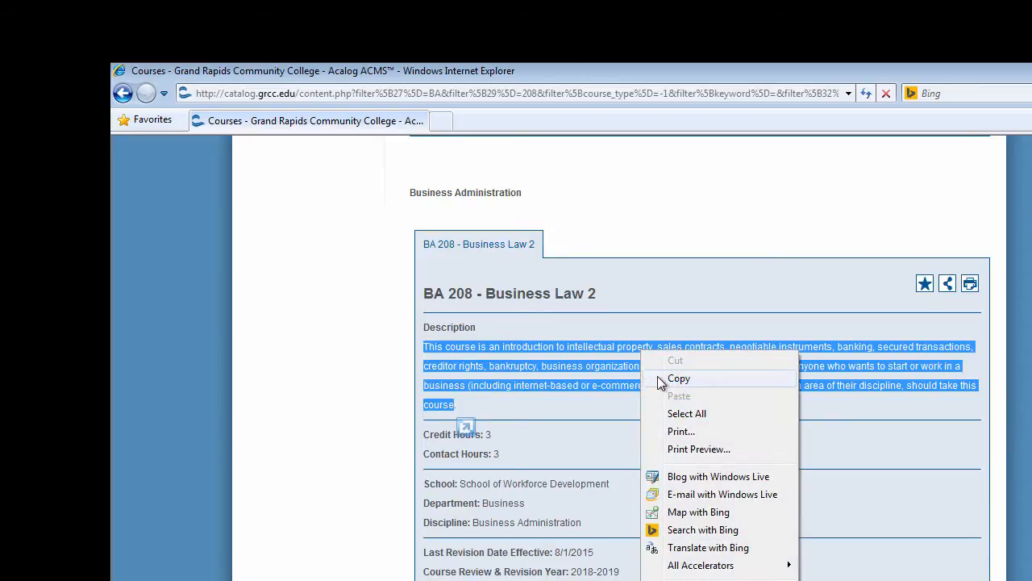
left_click(657, 378)
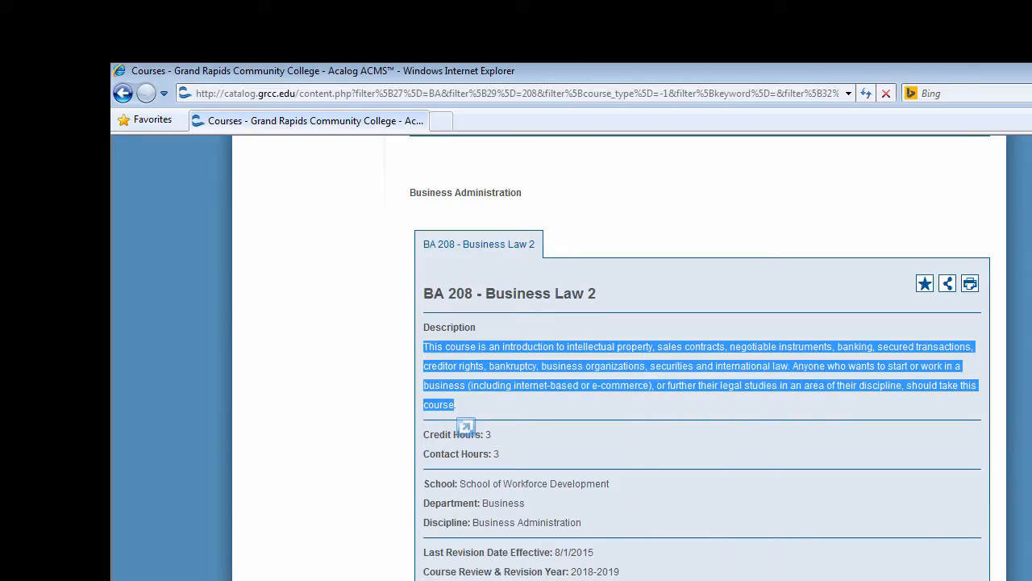
key("alt+Tab")
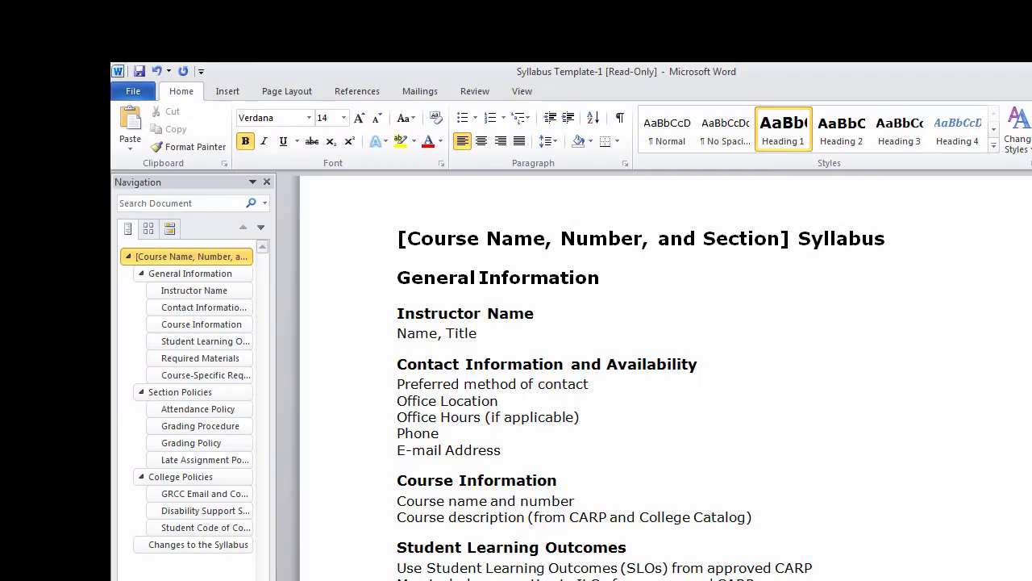
Try a regular paste of the copied description over the "Course description" placeholder line, and undo the paste.
left_click_drag(397, 517, 750, 515)
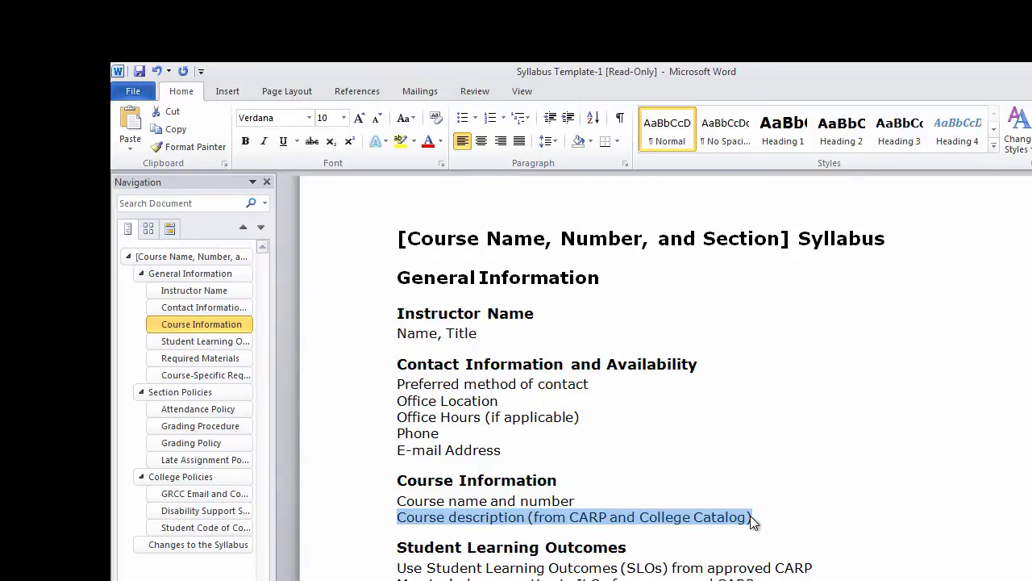
type("This course is an introduction to intellectual property, sales contracts, negotiable instruments, banking, secured transactions, creditor rights, bankruptcy, business organizations, securities and international law. Anyone who wants to start or work in a business (including internet-based or e-commerce), or further their legal studies in an area of their discipline, should take this course")
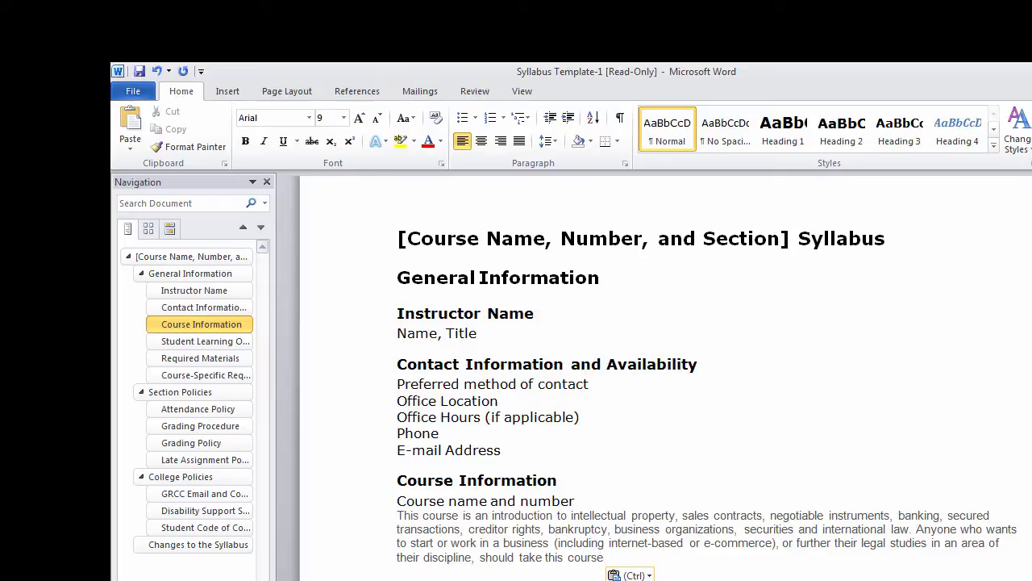
key("ctrl+z")
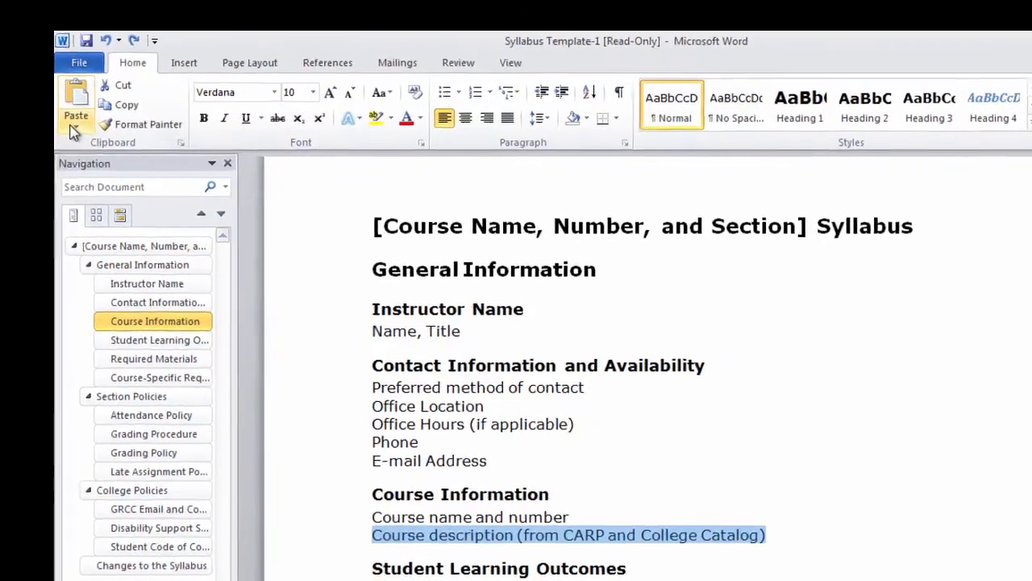
Replace the "Course description" placeholder line with the copied course description, using Paste Special as Unformatted Text.
left_click(129, 150)
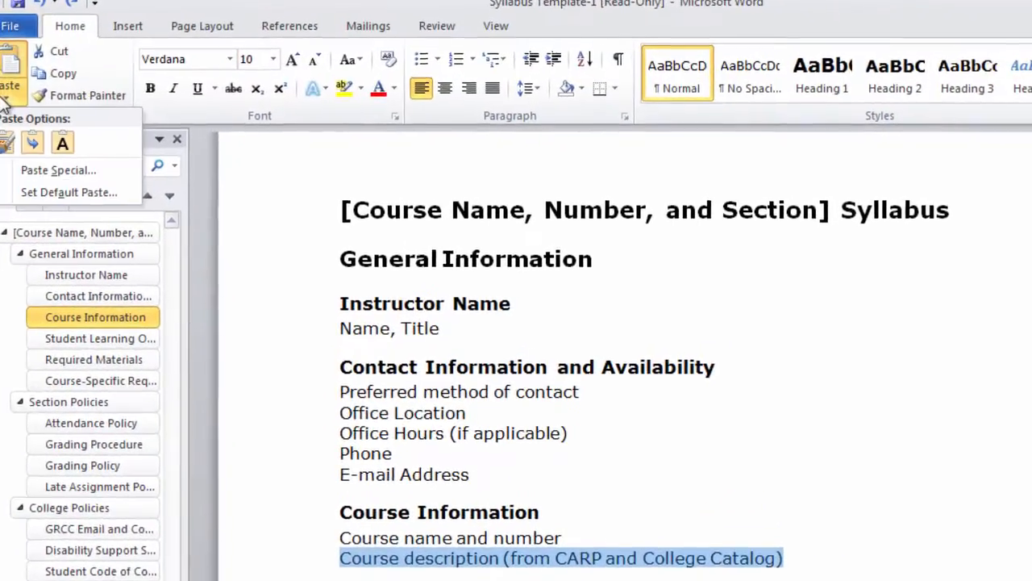
left_click(48, 170)
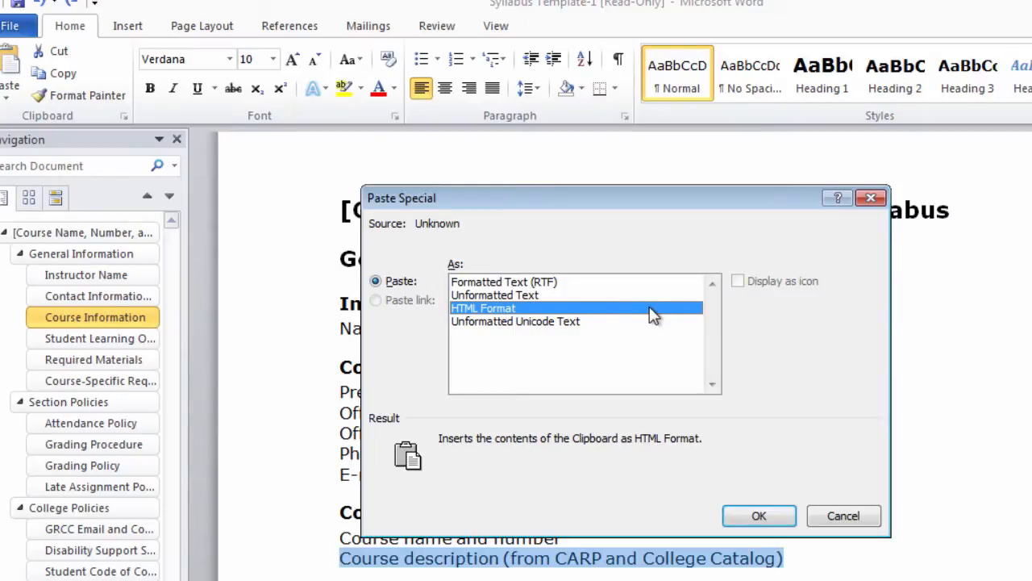
left_click(556, 297)
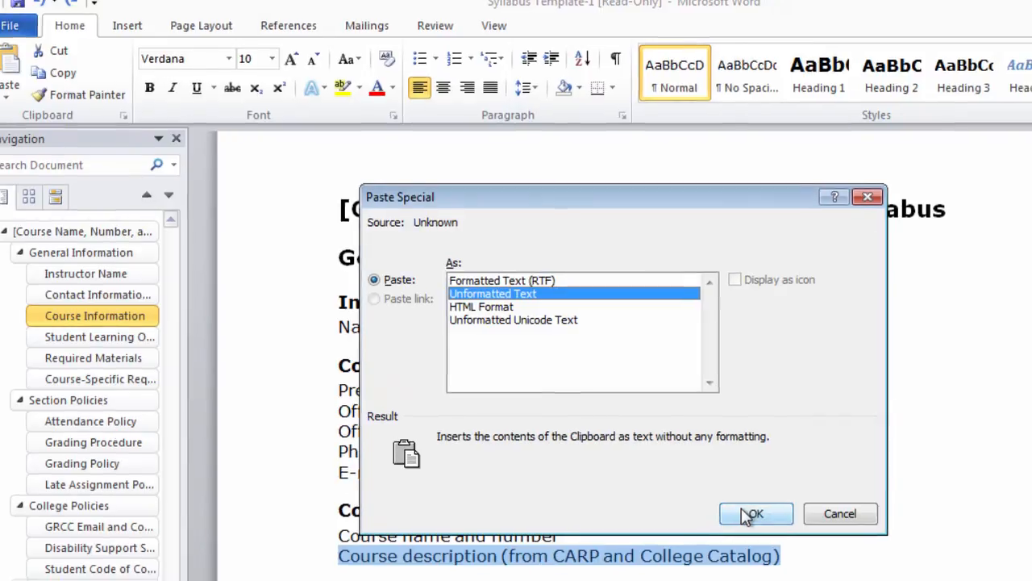
left_click(750, 514)
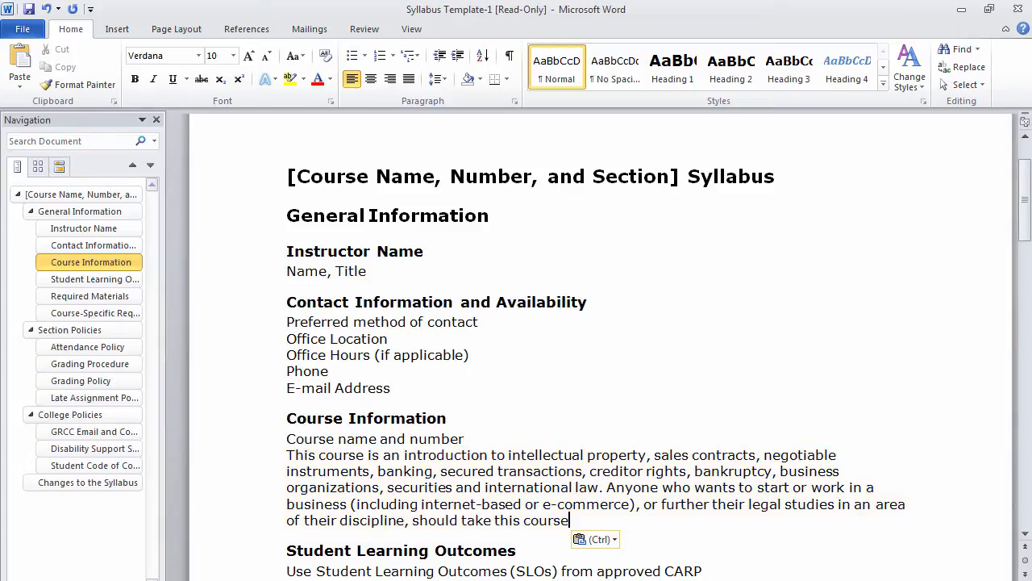
scroll(565, 347, "down", 2)
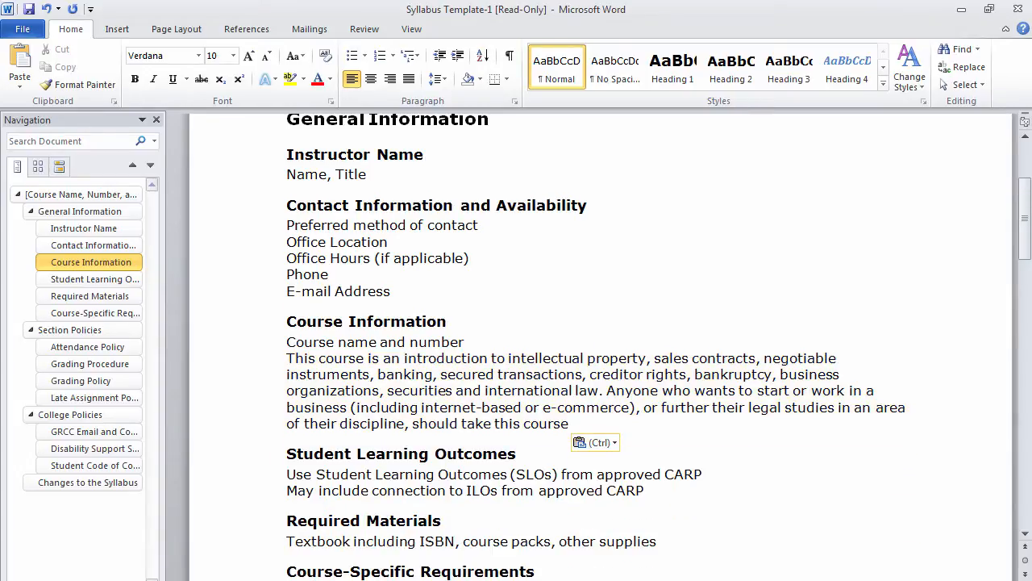
Try a manually entered dash as a list marker before the first Student Learning Outcomes line, and remove it.
left_click(287, 474)
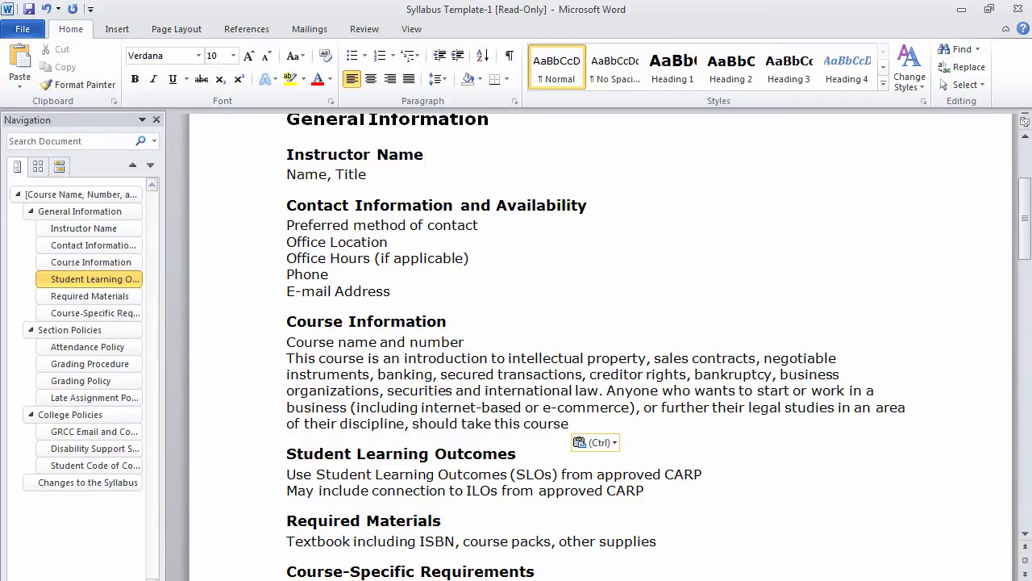
type("-")
key("Tab")
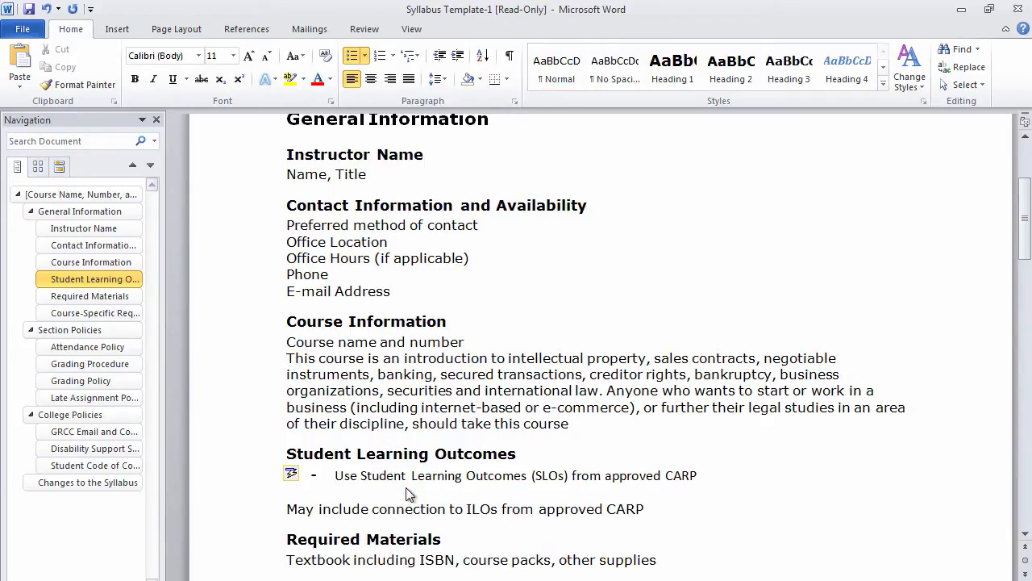
key("ctrl+z")
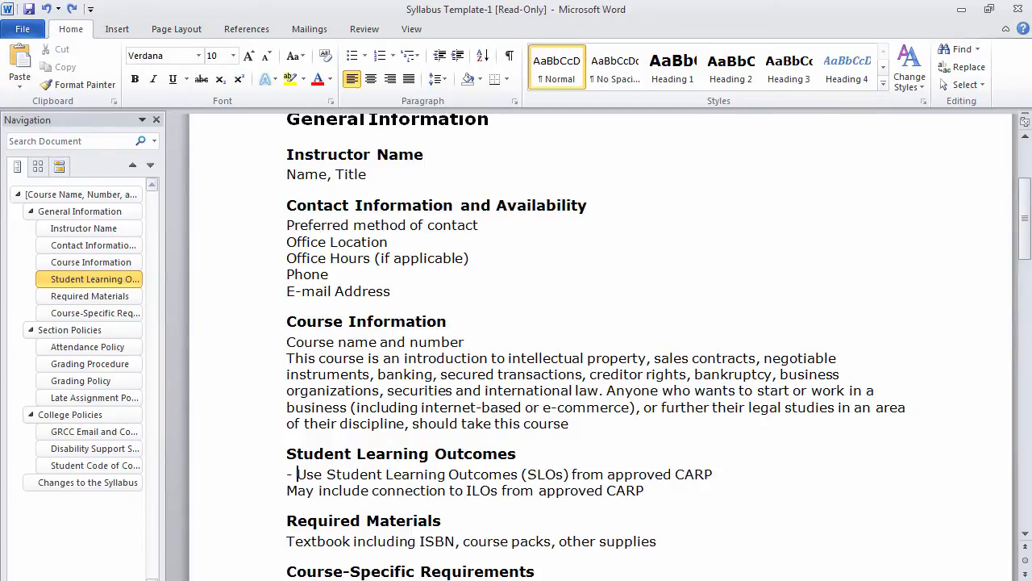
key("shift+Home")
key("BackSpace")
Try a manually entered "1." before the first Student Learning Outcomes line, delete it, and apply automatic Numbering to the line instead.
type("1.")
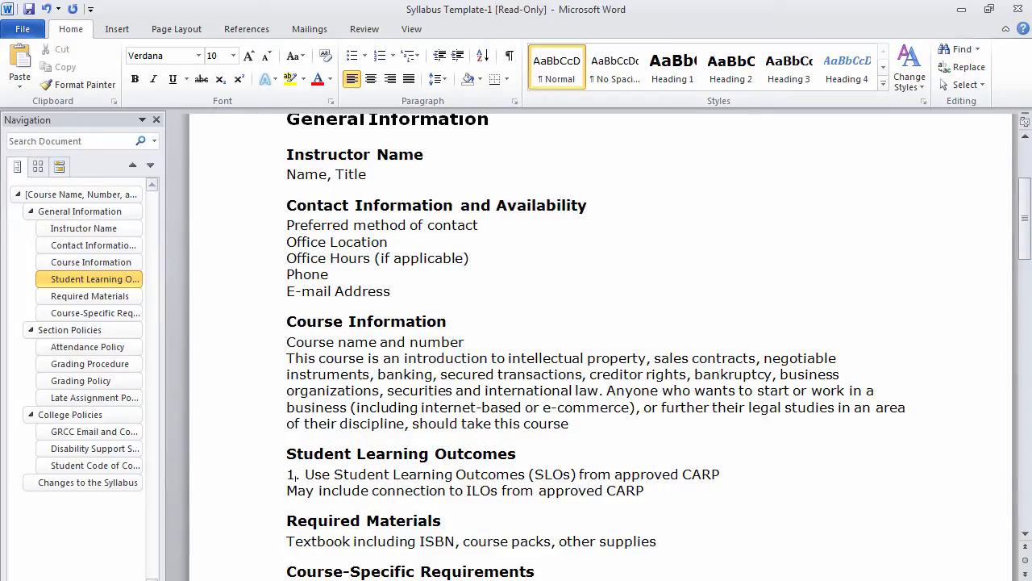
left_click_drag(287, 476, 305, 476)
key("BackSpace")
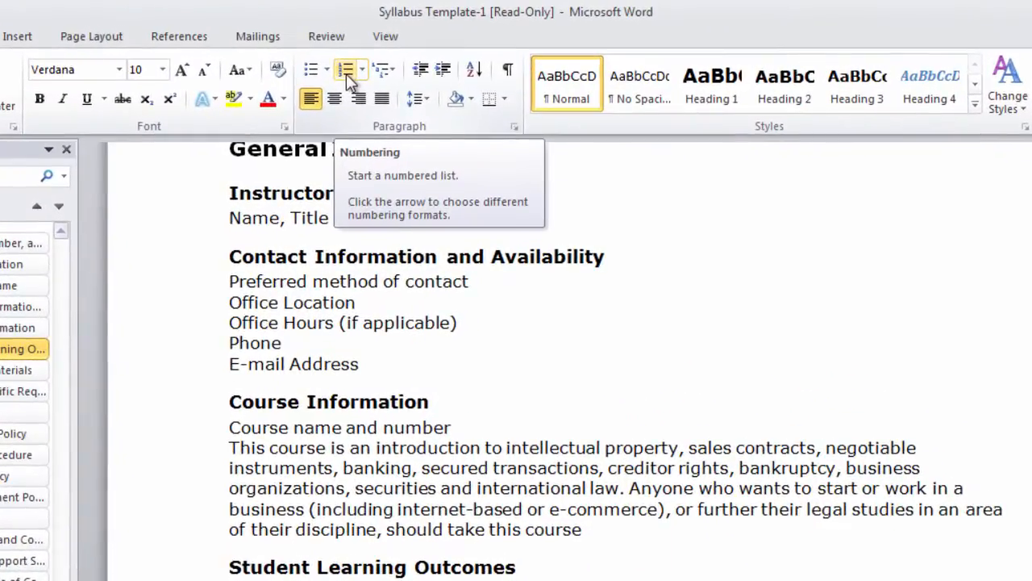
left_click(371, 63)
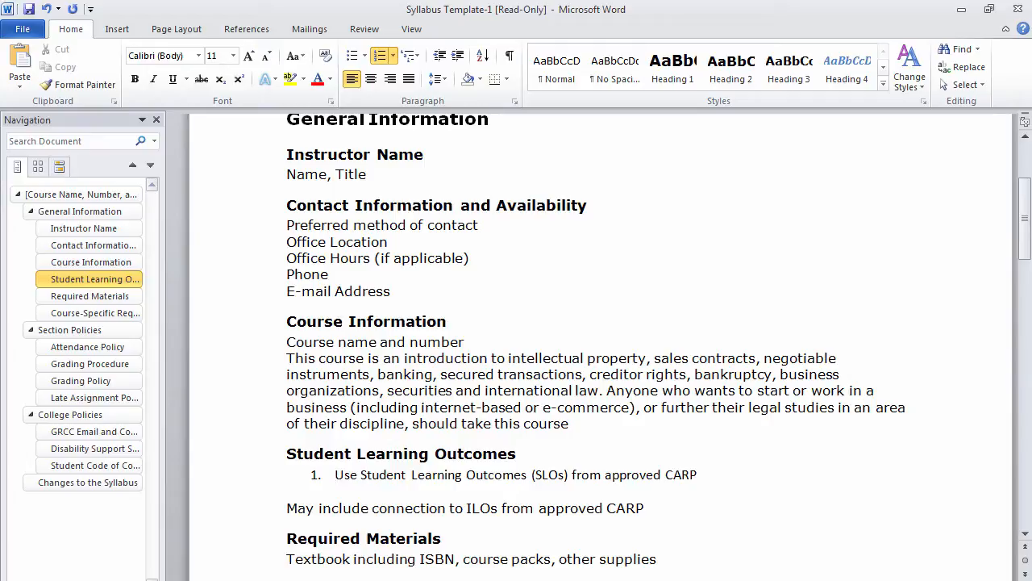
Insert a table with two columns and two rows on a new line directly below the Grading Procedure heading.
scroll(595, 315, "down", 1)
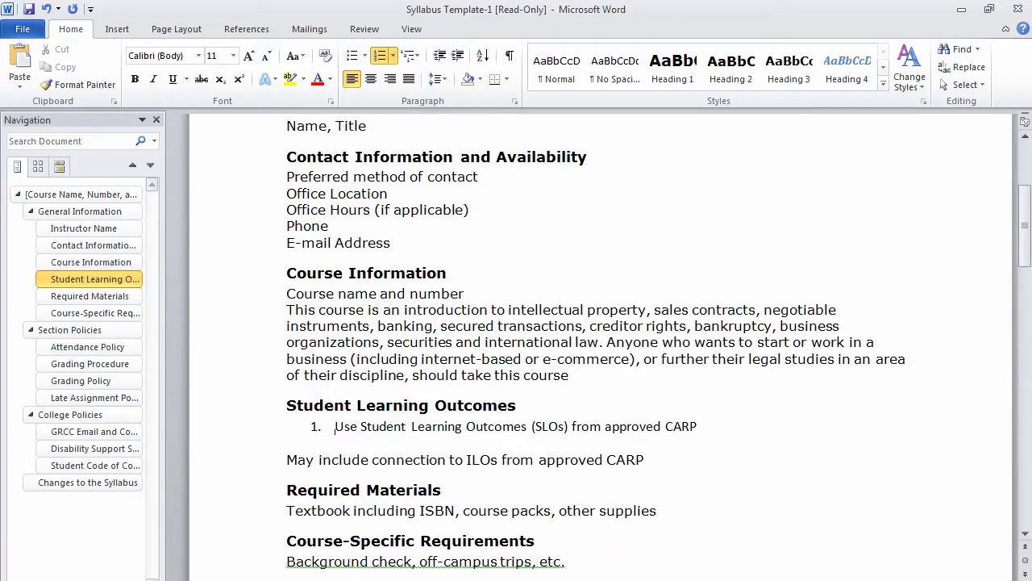
scroll(595, 347, "down", 2)
scroll(595, 347, "down", 3)
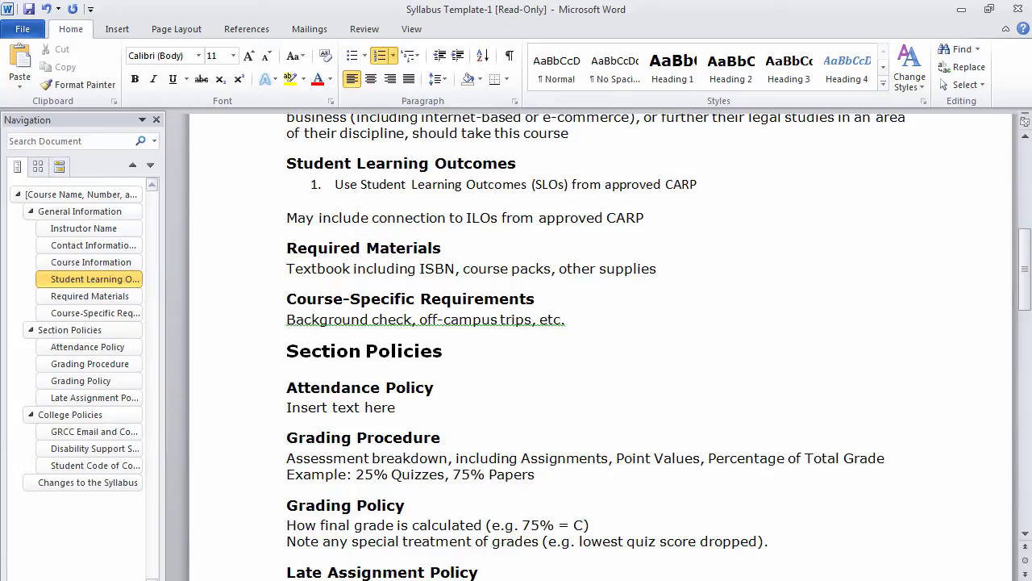
left_click(287, 458)
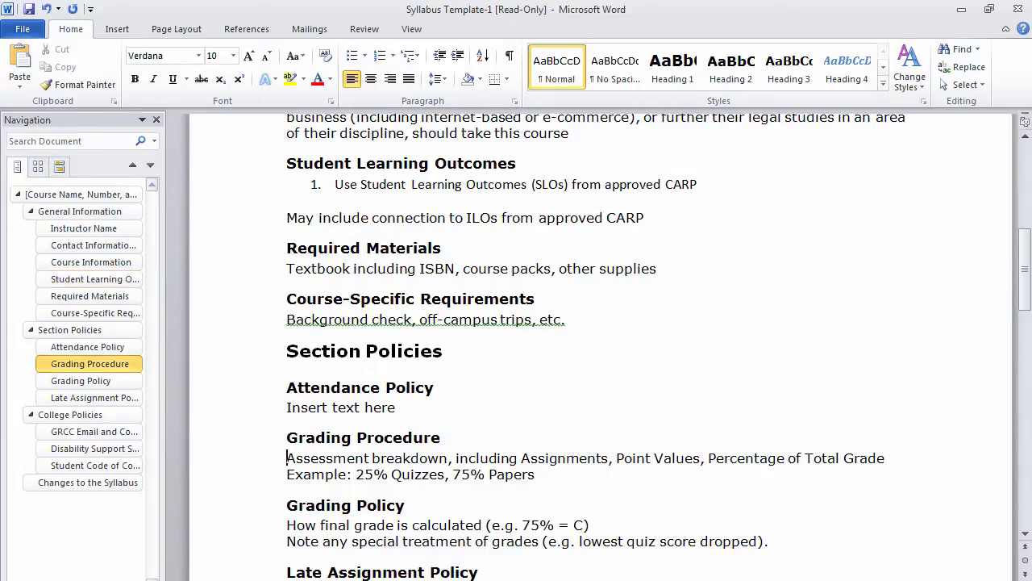
key("Return")
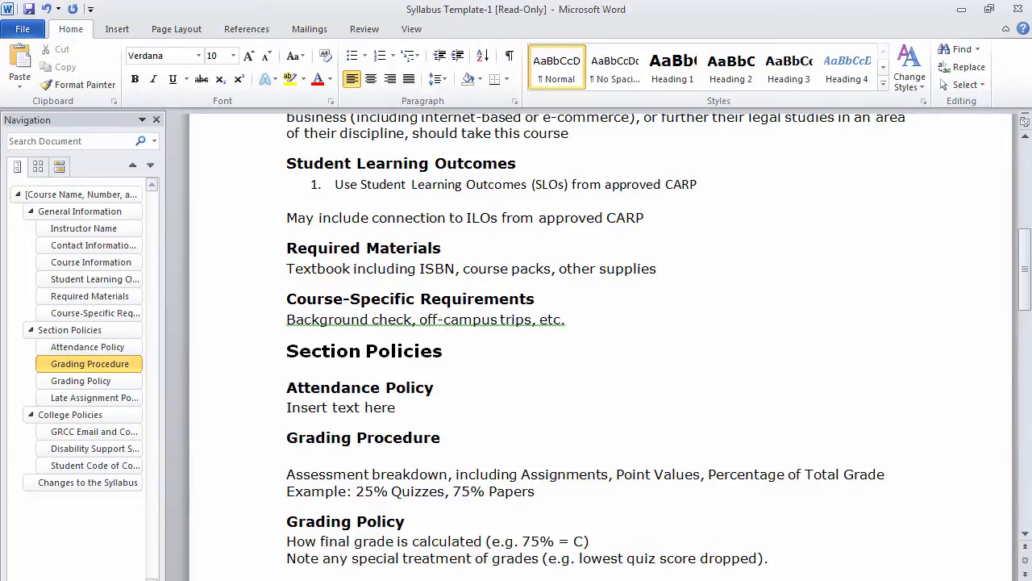
key("Up")
left_click(117, 28)
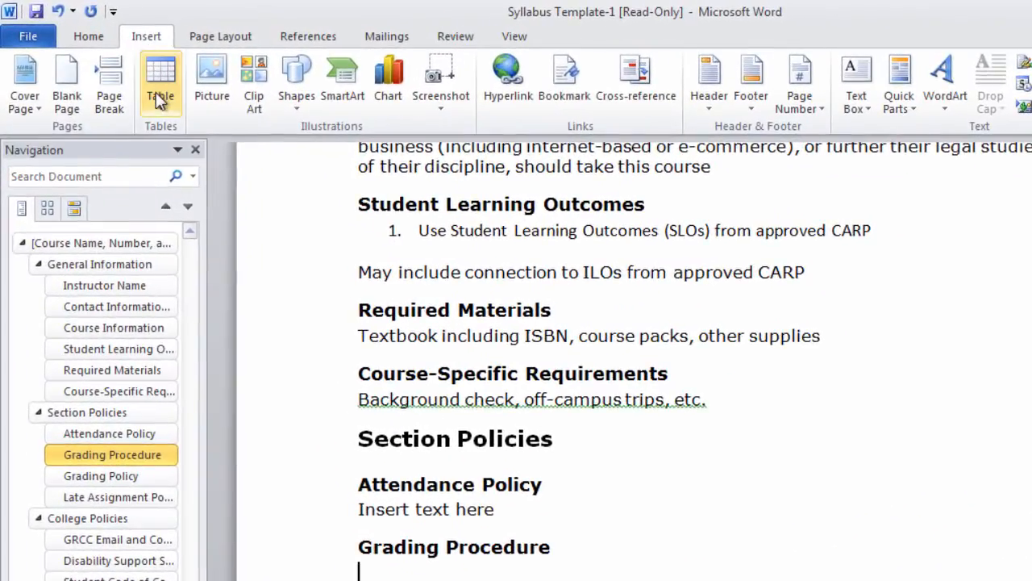
left_click(159, 99)
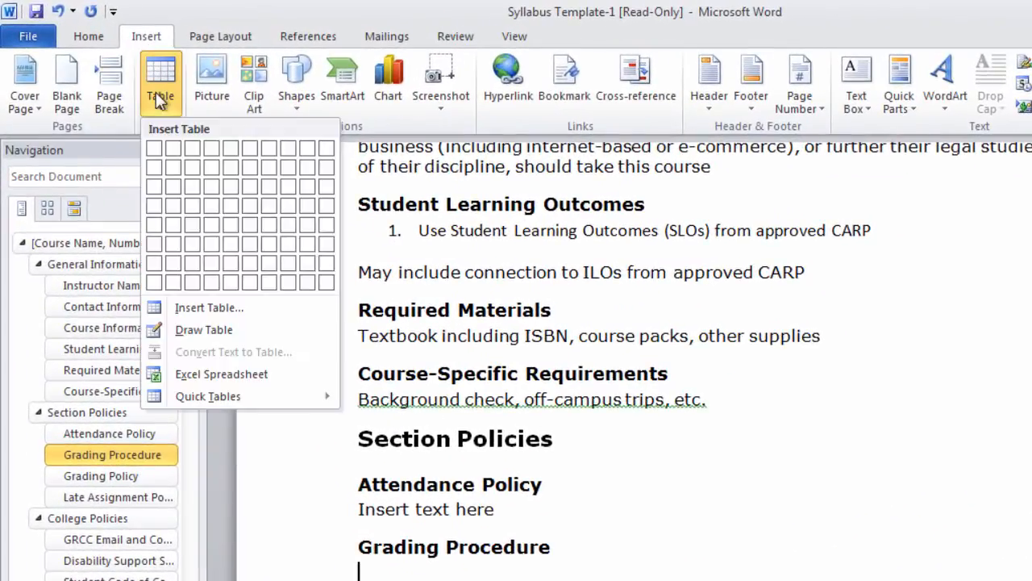
left_click(173, 167)
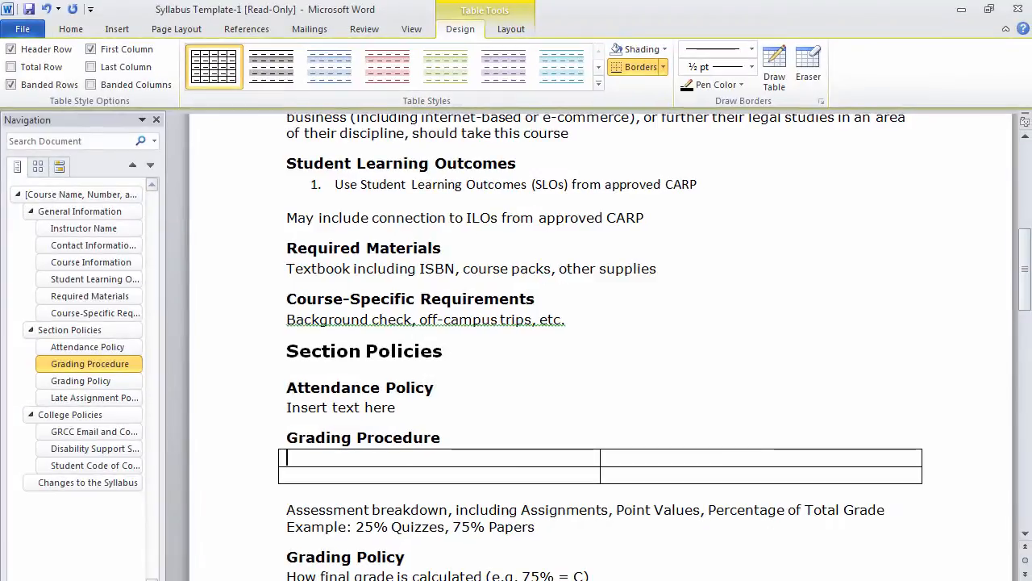
Fill the table's first row with "Assignments" and "Points", and the second row with "Final Exam" and "100".
type("Asssignments")
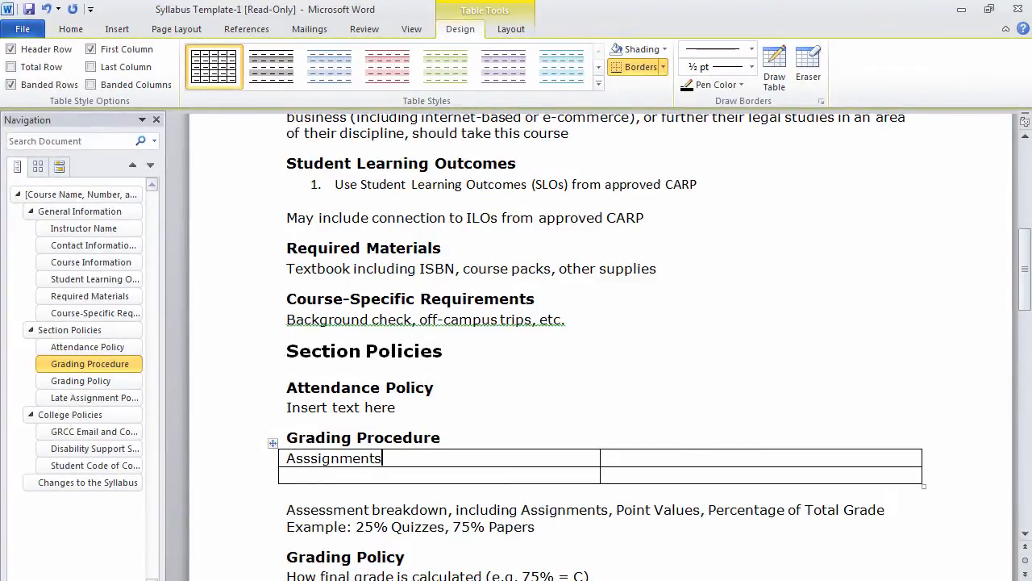
left_click(693, 456)
type("Points")
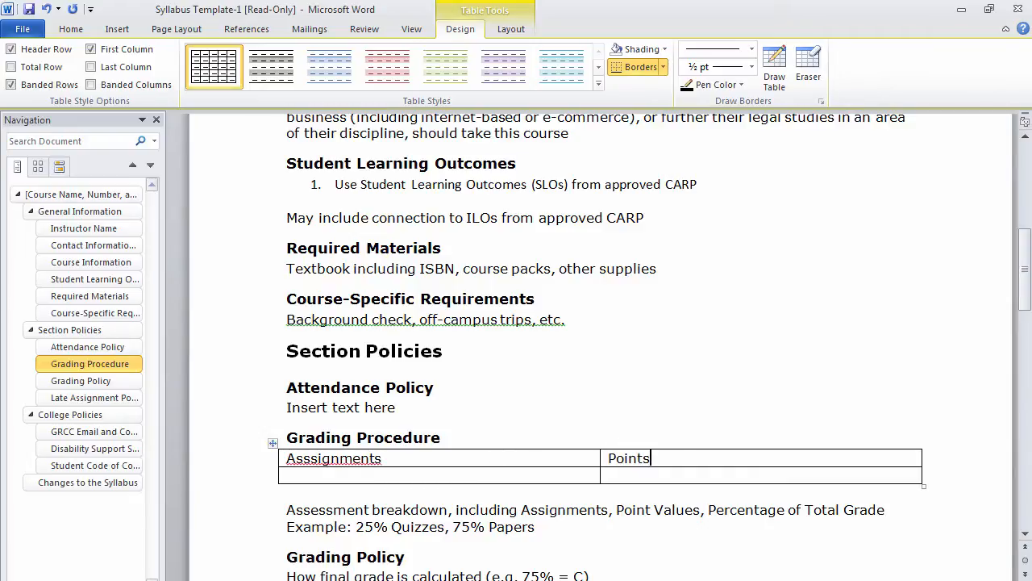
left_click(355, 475)
left_click(318, 458)
key("BackSpace")
left_click(318, 475)
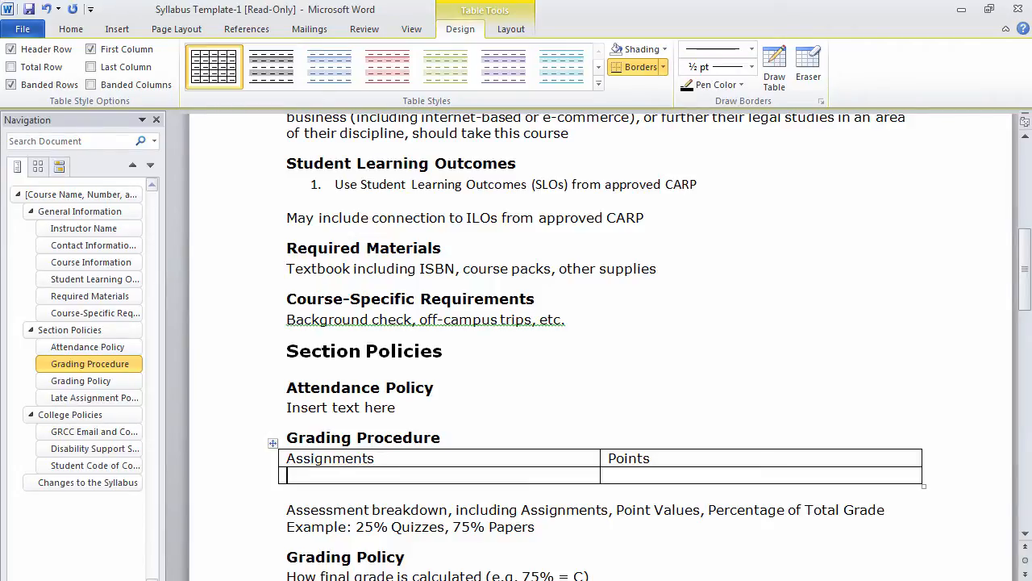
type("Final Exam\t")
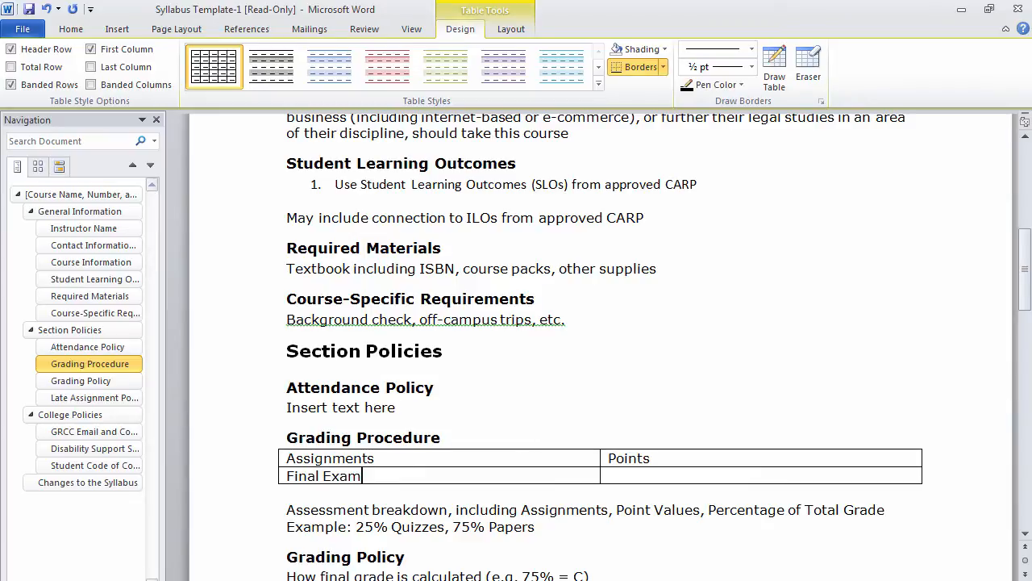
type("100")
In the grading table's row properties, disallow rows breaking across pages and enable repeating as header row at the top of each page.
left_click(272, 443)
right_click(274, 445)
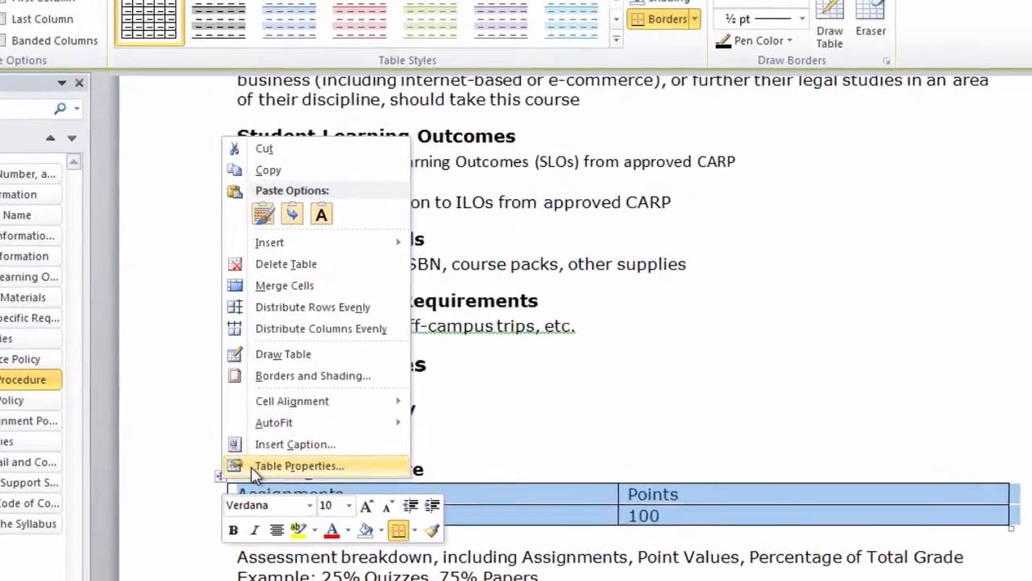
left_click(300, 436)
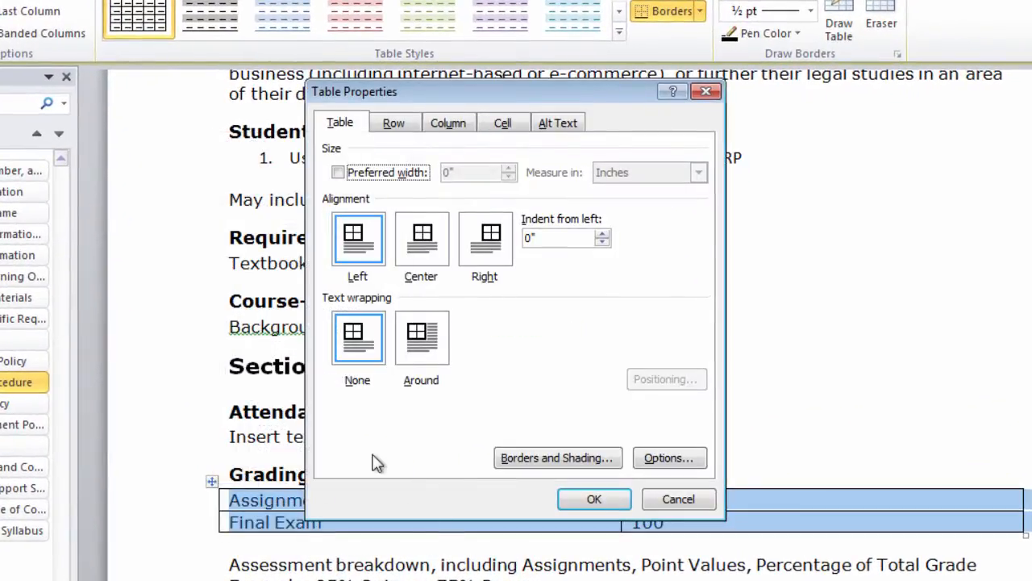
left_click(395, 125)
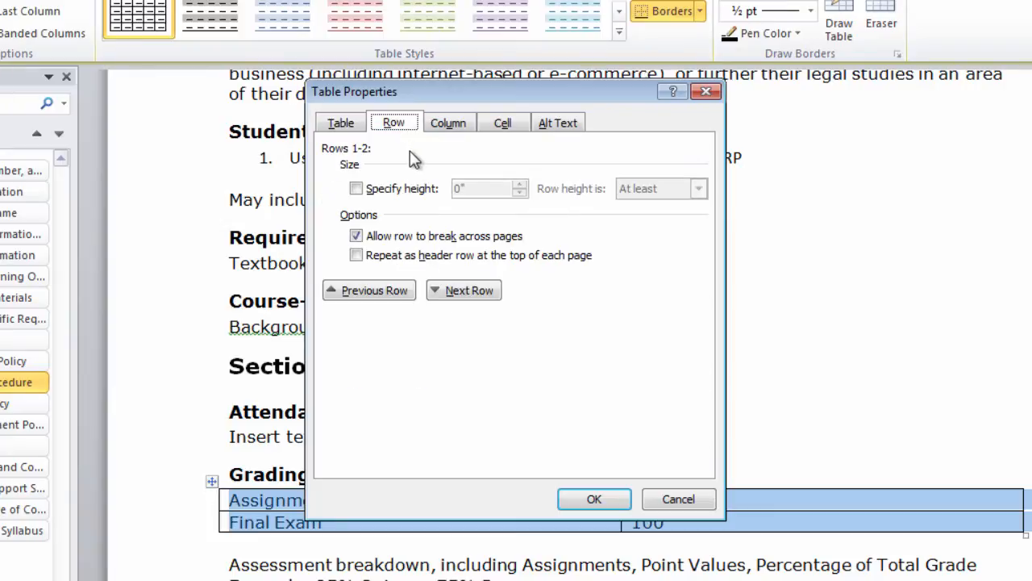
left_click(359, 240)
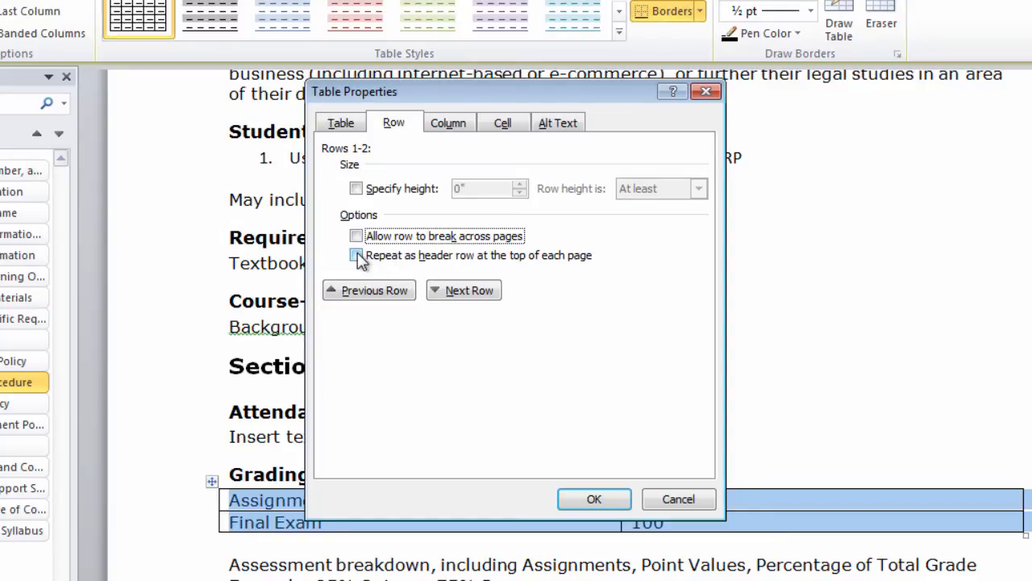
left_click(356, 256)
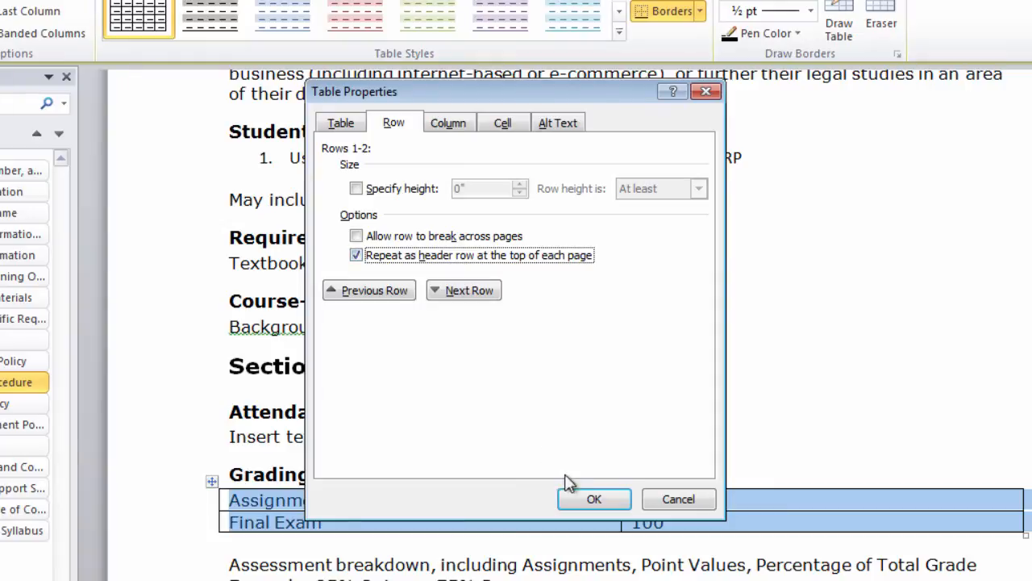
Give the grading table the alt text description "Table displaying assignments and points." and apply the table properties.
left_click(553, 124)
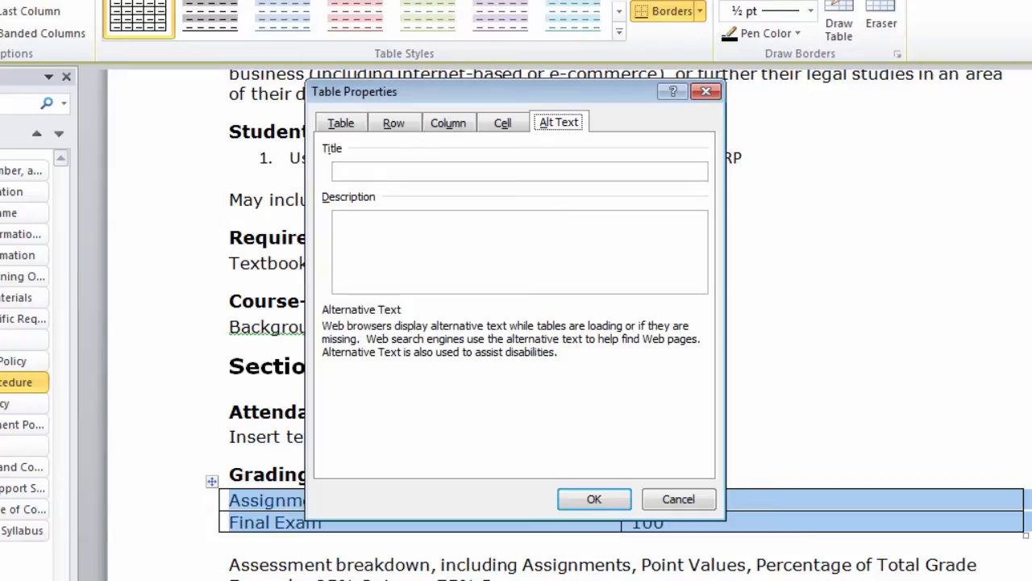
left_click(483, 242)
type("Table ")
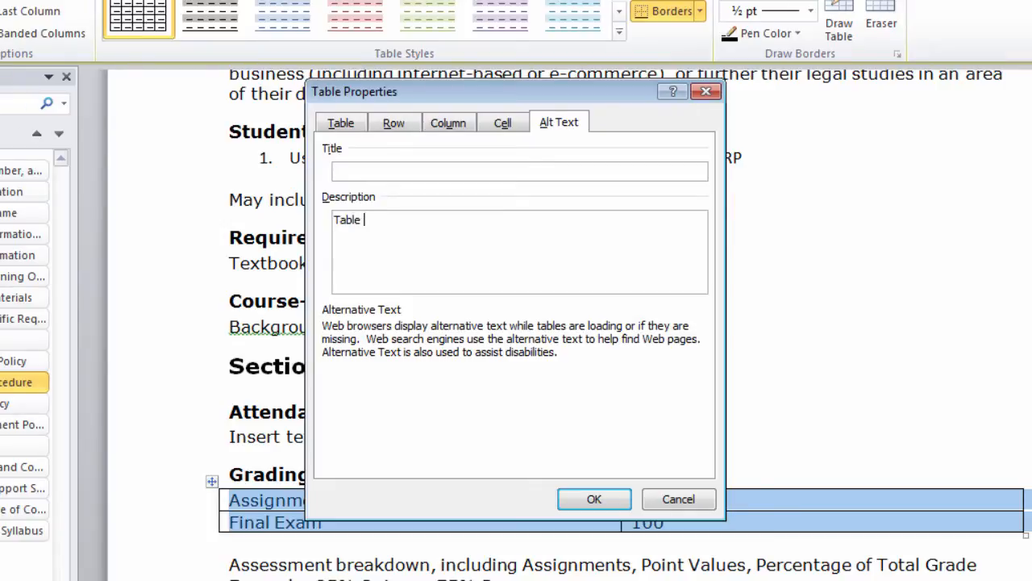
type("displaying assig")
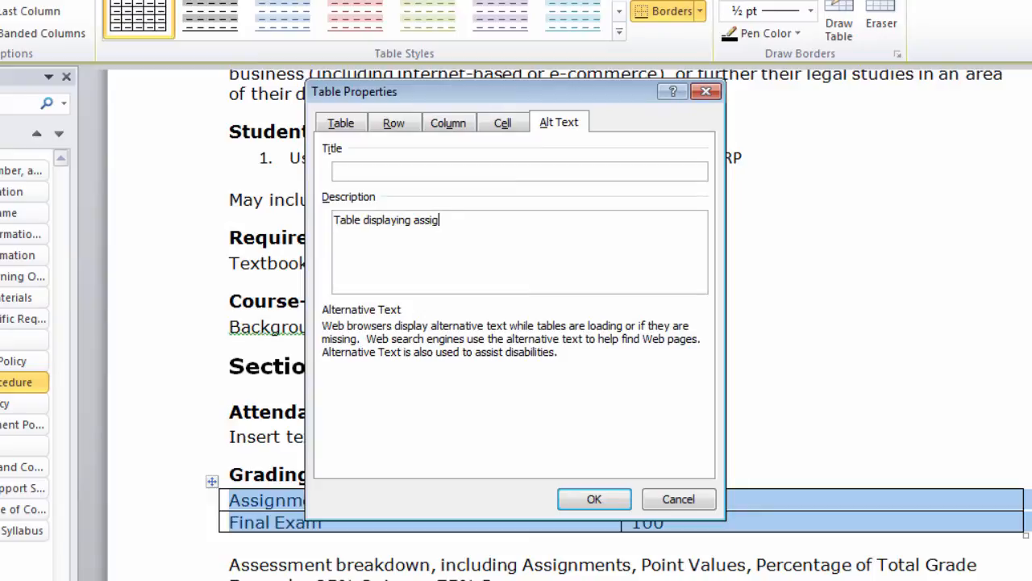
type("nments and points")
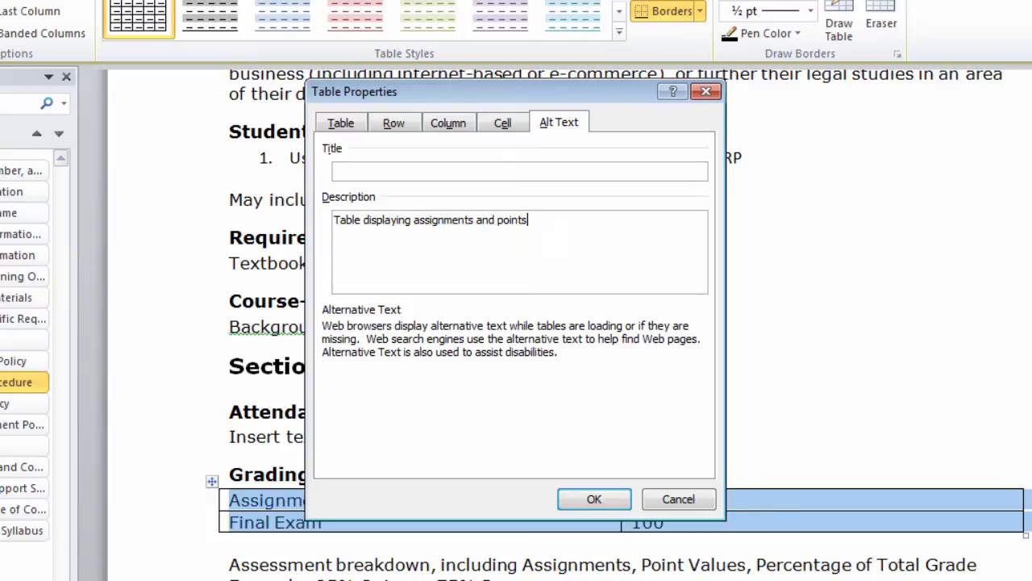
type(".")
left_click(591, 497)
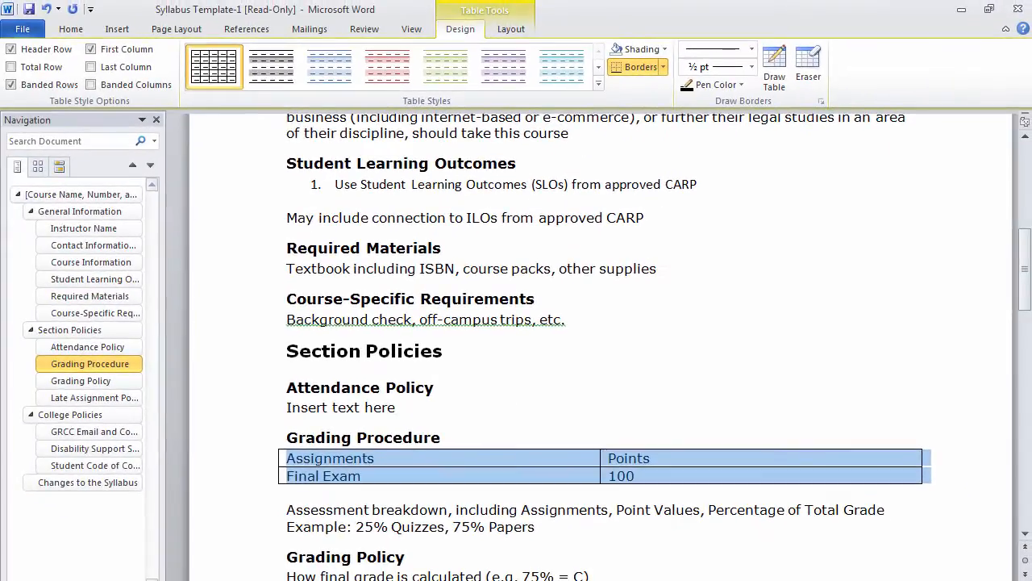
left_click(397, 408)
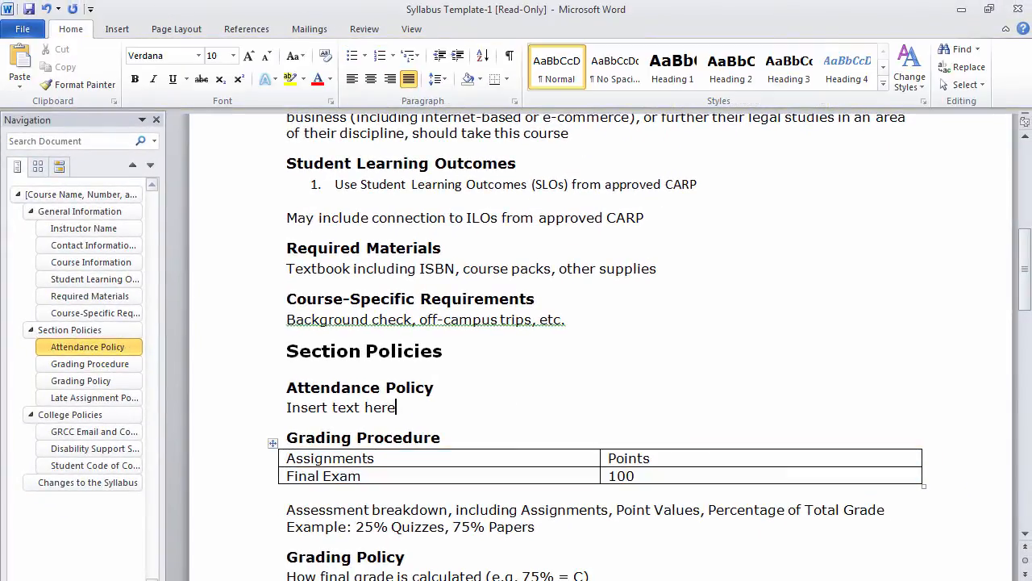
Examine the hyperlink settings for the text "Accommodations Agreement" under Disability Support Services, and close them without adding a link.
scroll(597, 347, "down", 3)
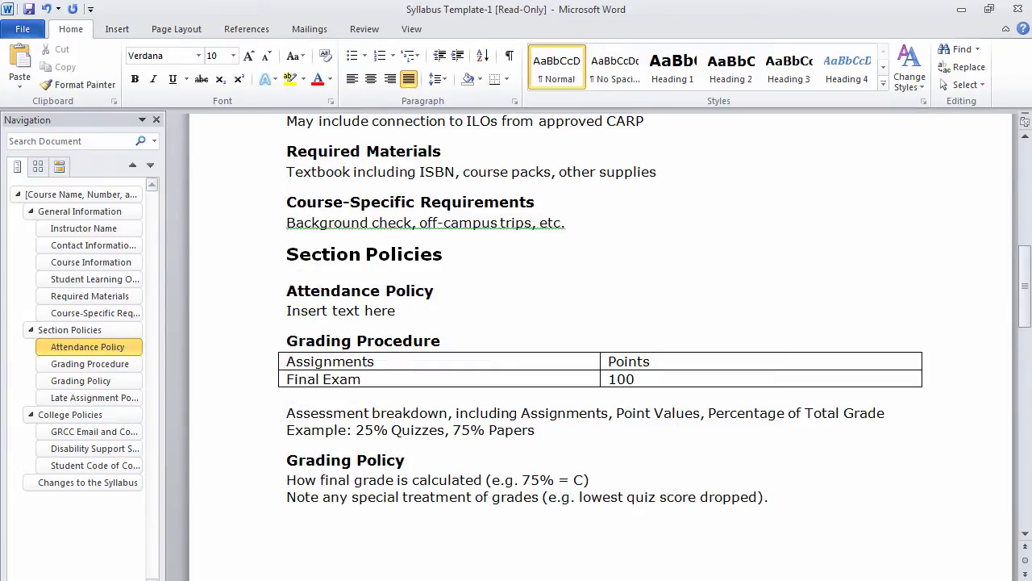
scroll(297, 528, "down", 9)
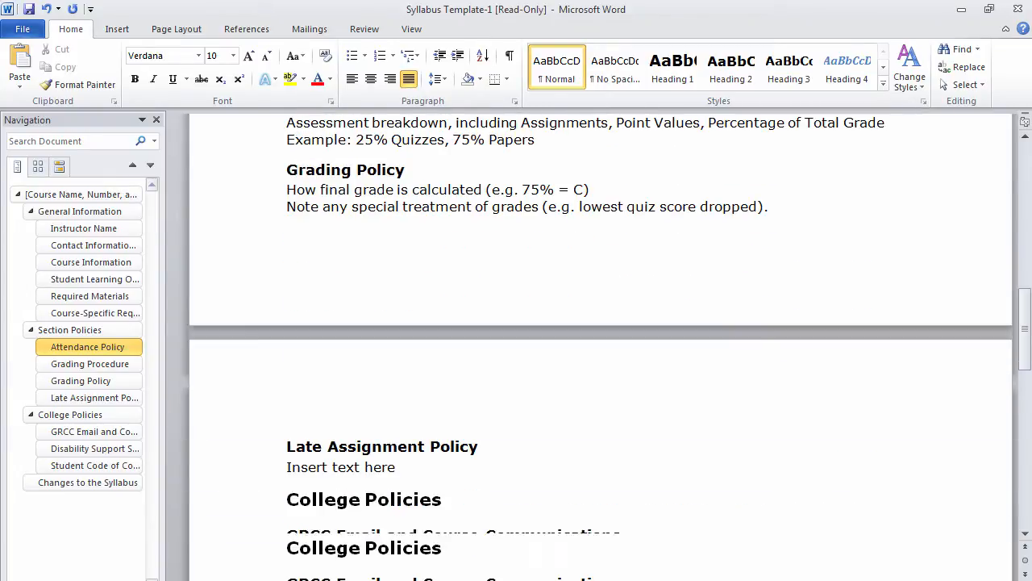
scroll(601, 347, "down", 6)
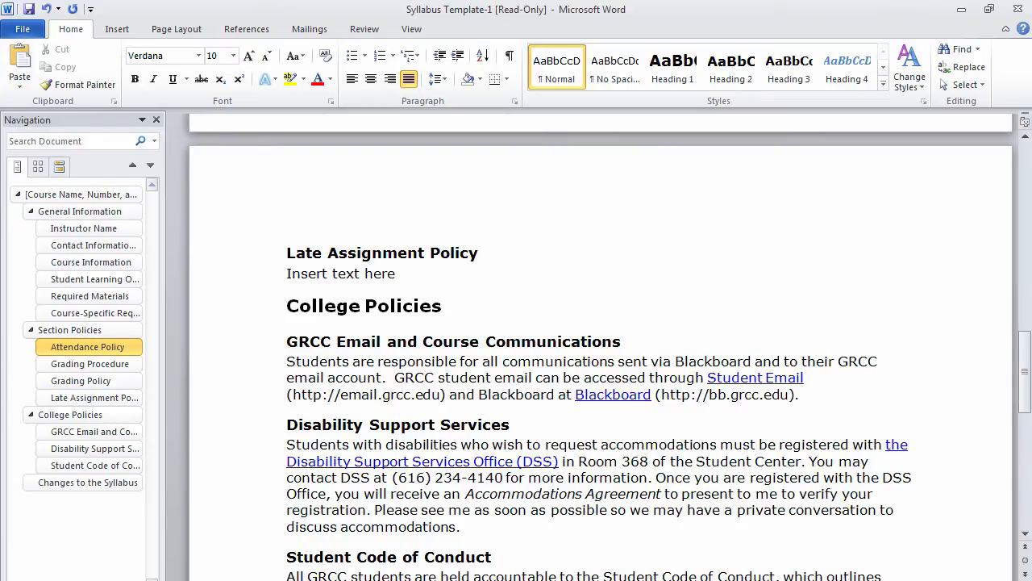
scroll(601, 347, "down", 3)
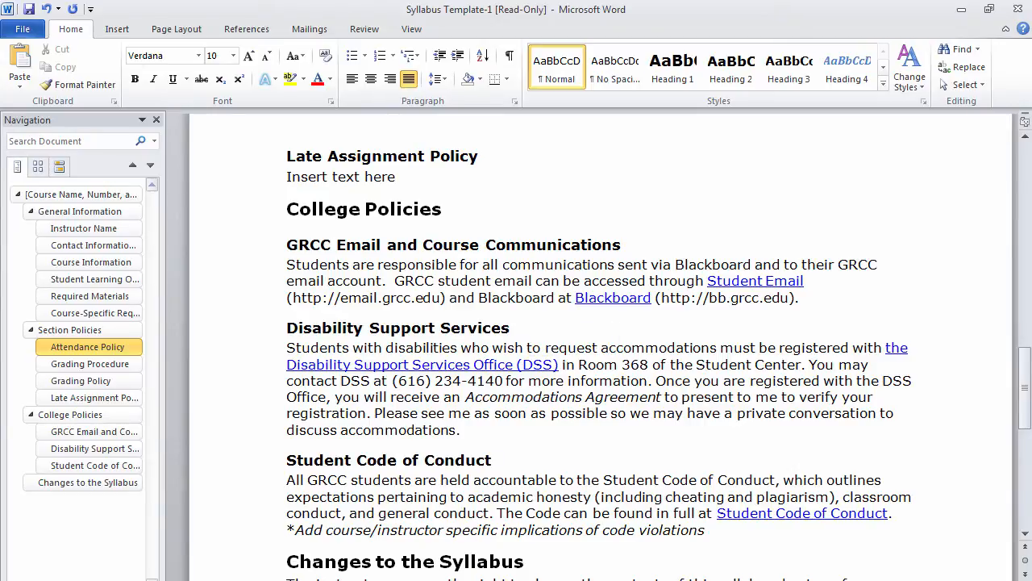
left_click(461, 430)
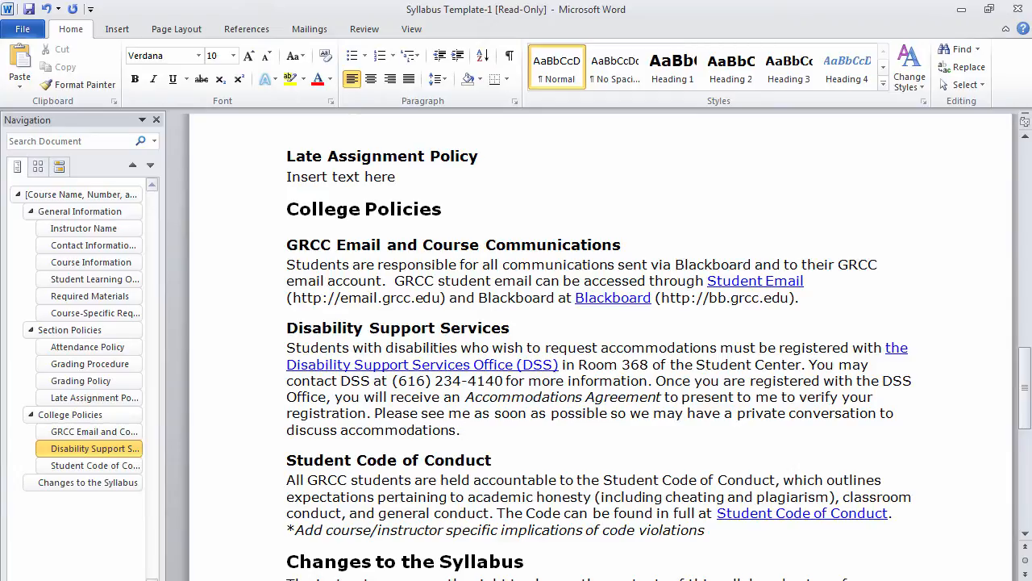
left_click_drag(465, 396, 662, 397)
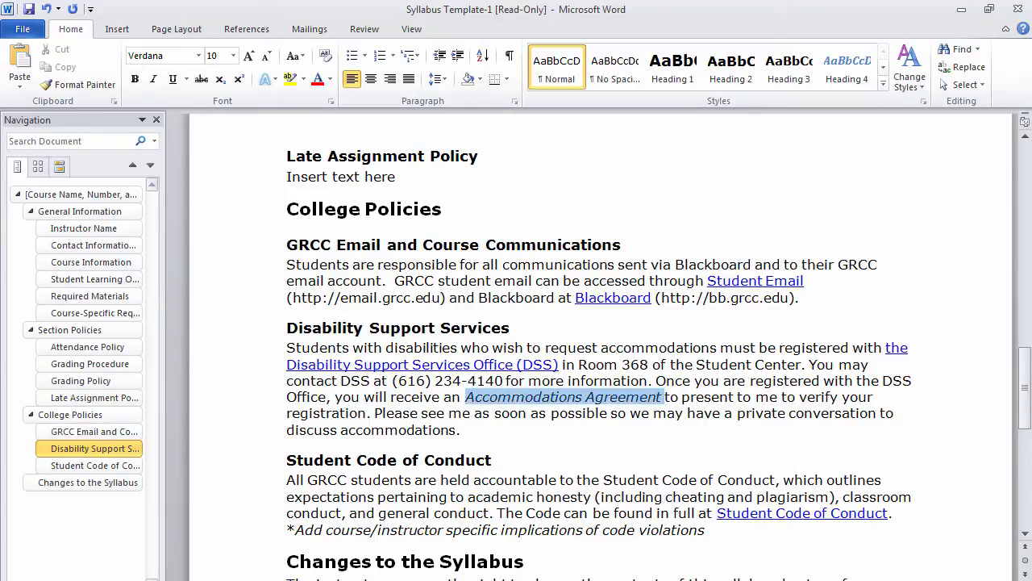
right_click(626, 399)
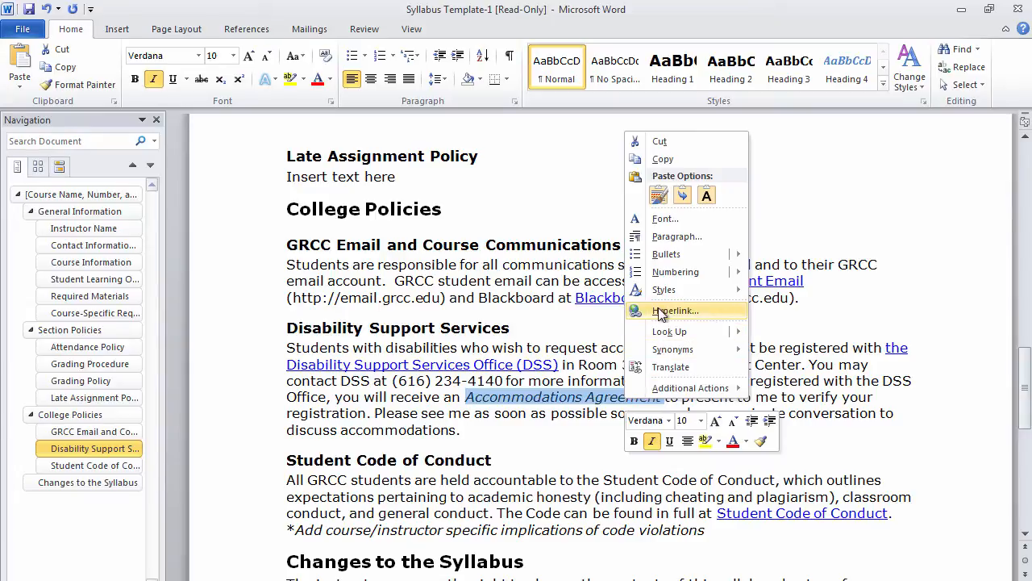
left_click(665, 311)
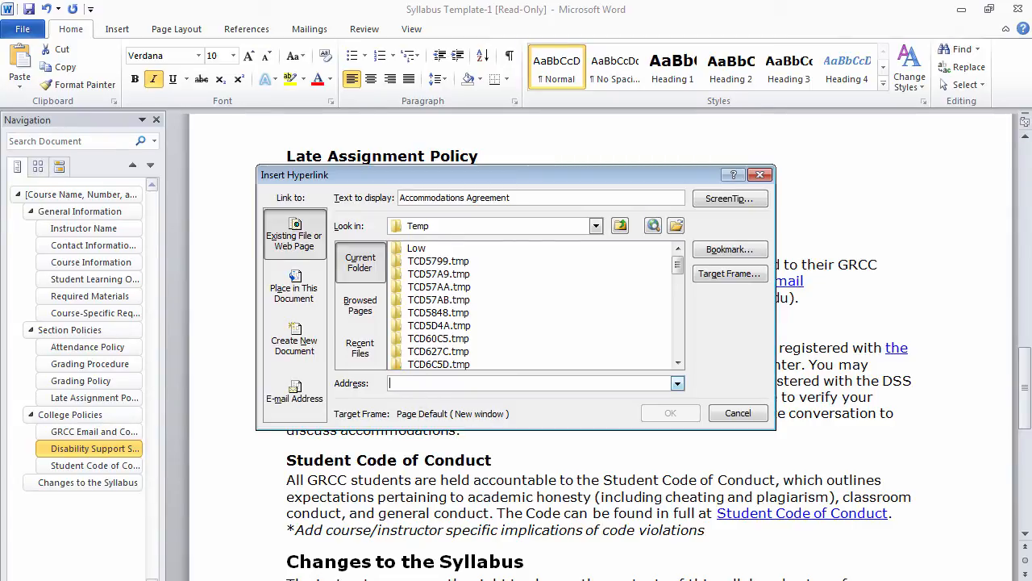
left_click(737, 412)
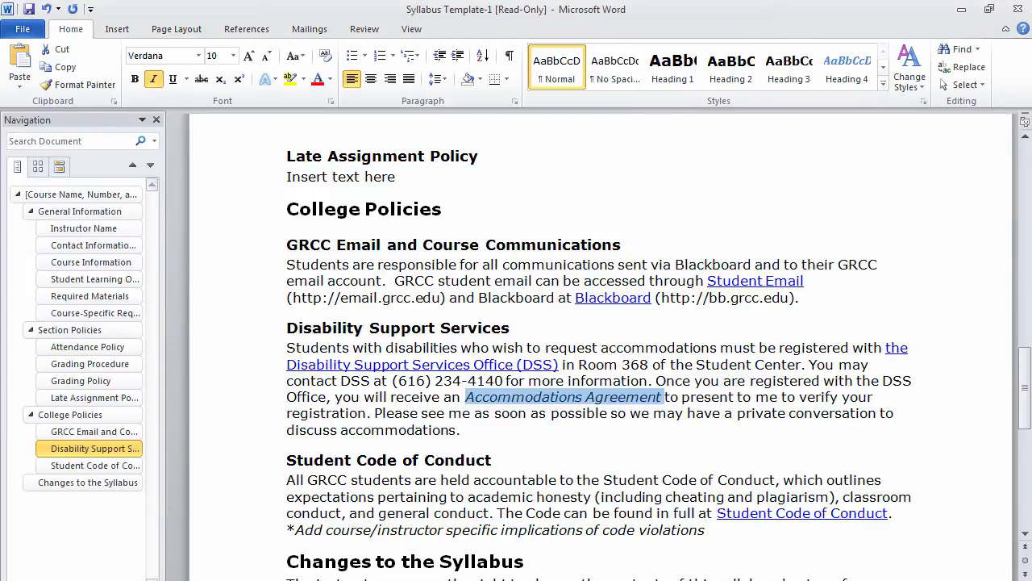
left_click(511, 328)
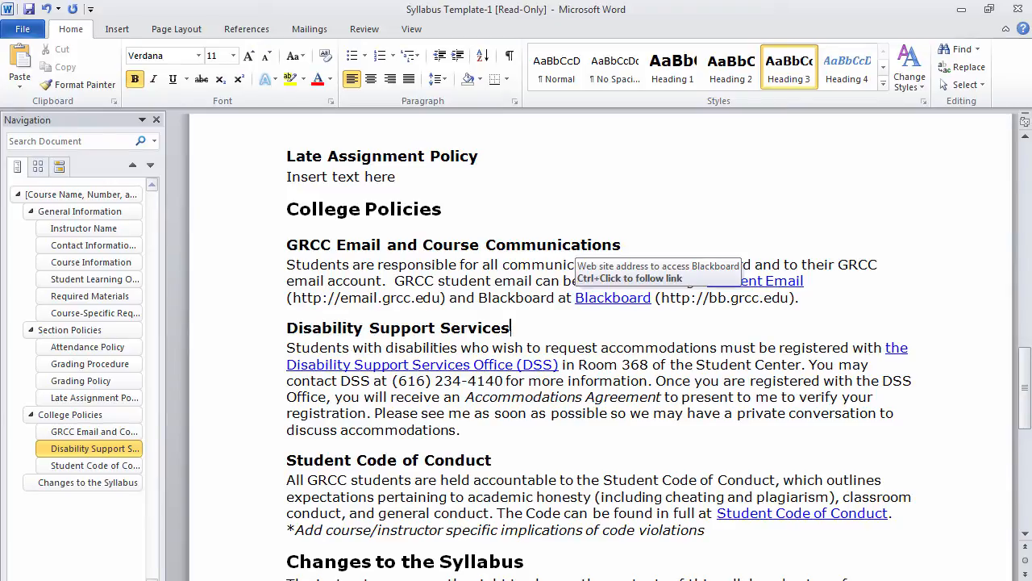
Return to the beginning of the syllabus and run the accessibility check on the document.
key("ctrl+Home")
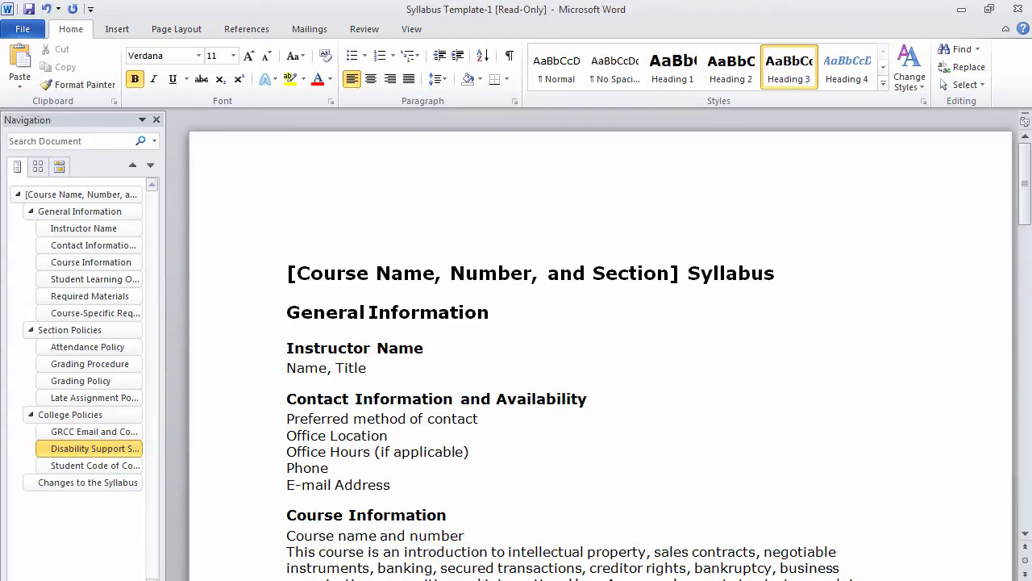
left_click(412, 29)
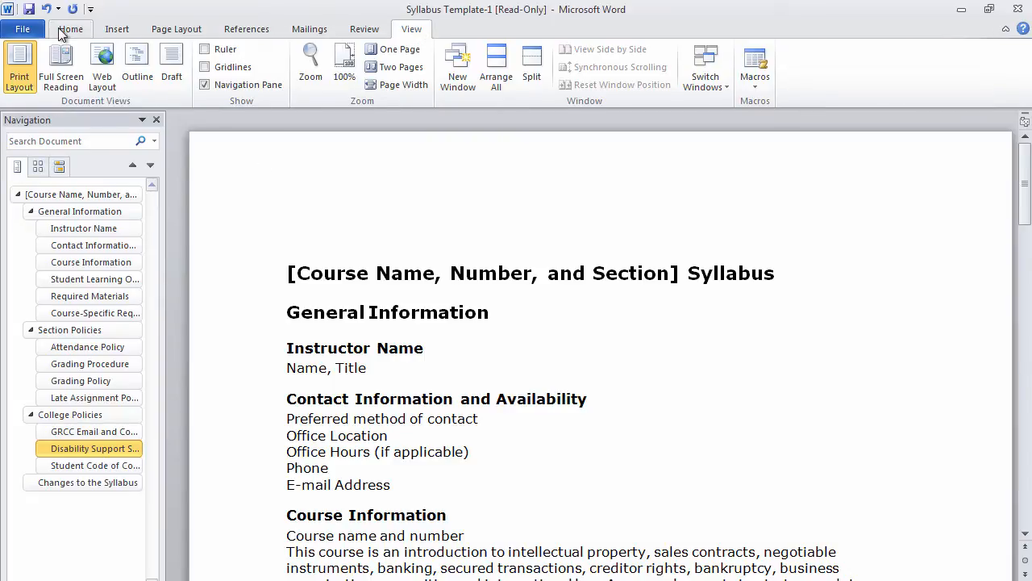
left_click(24, 29)
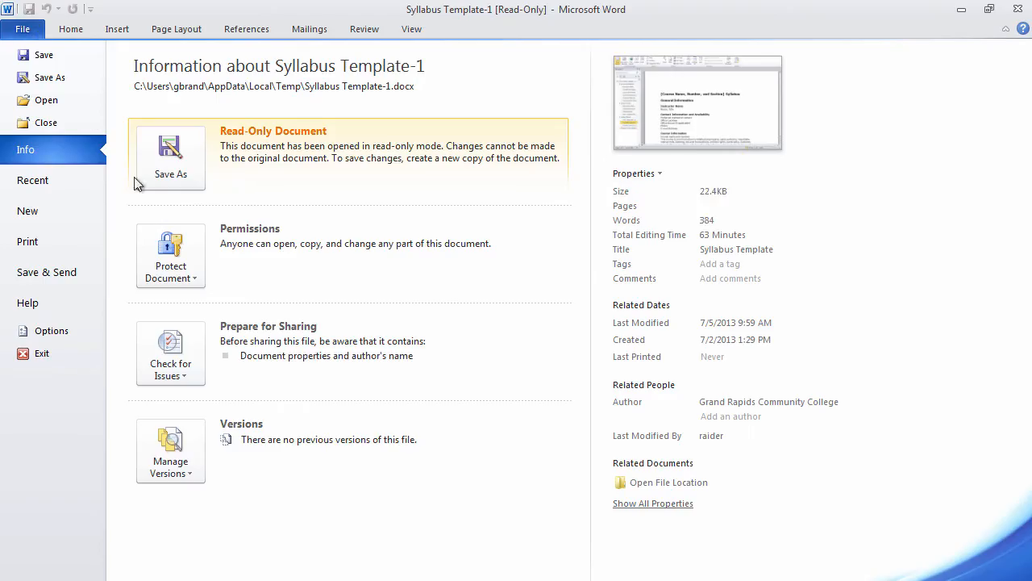
left_click(165, 345)
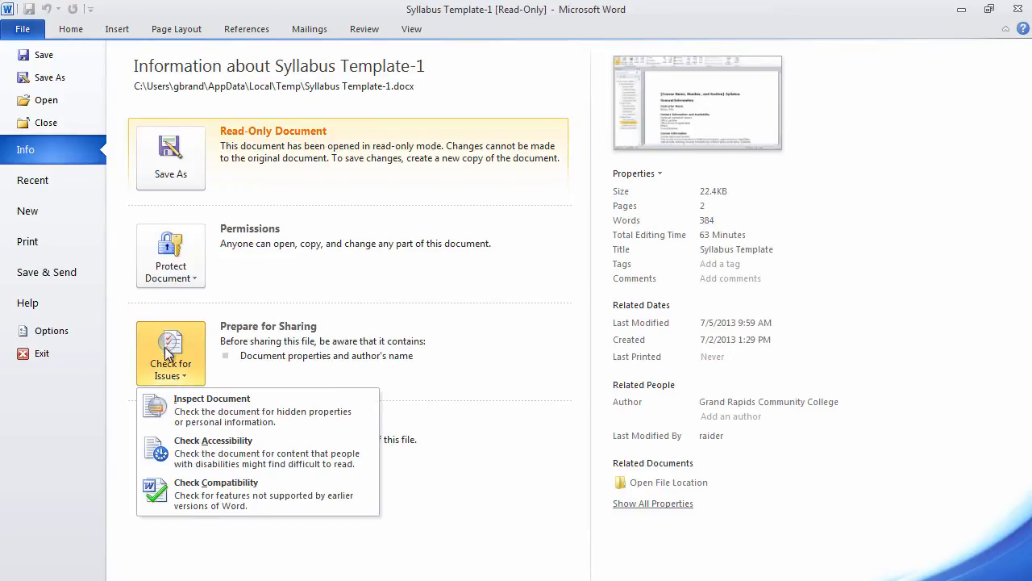
left_click(208, 465)
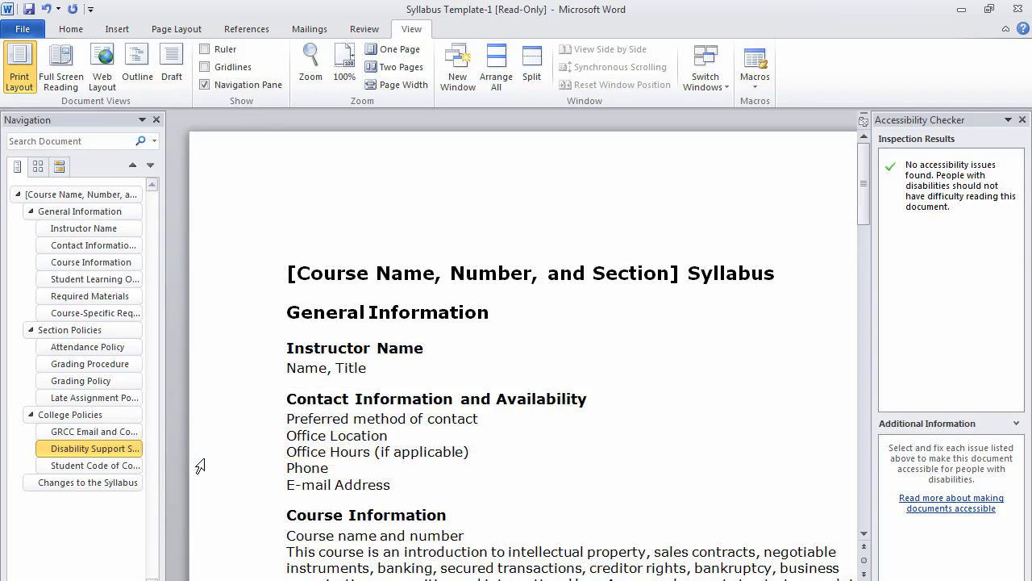